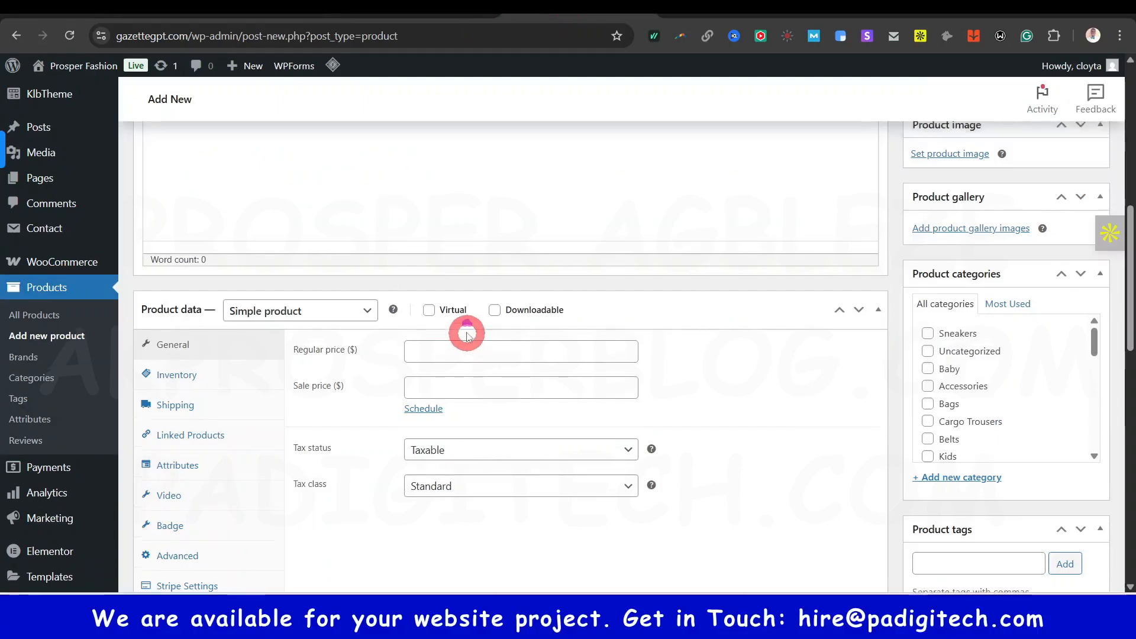
Examine the new product form and the product types offered in the product data section.
scroll(467, 325, up, 10)
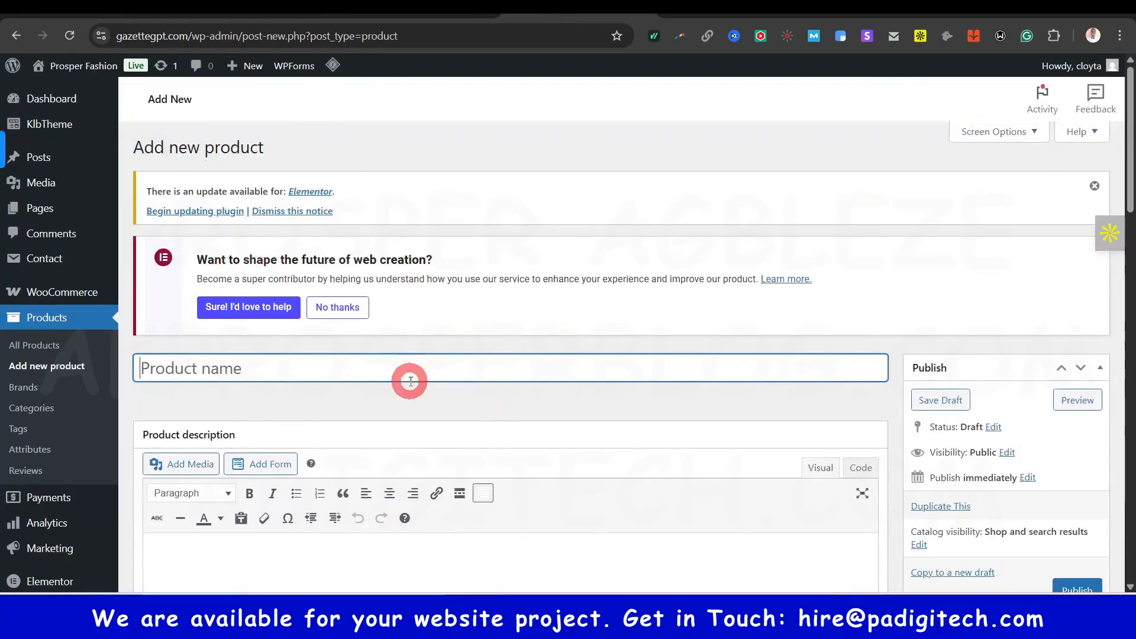
scroll(544, 393, down, 4)
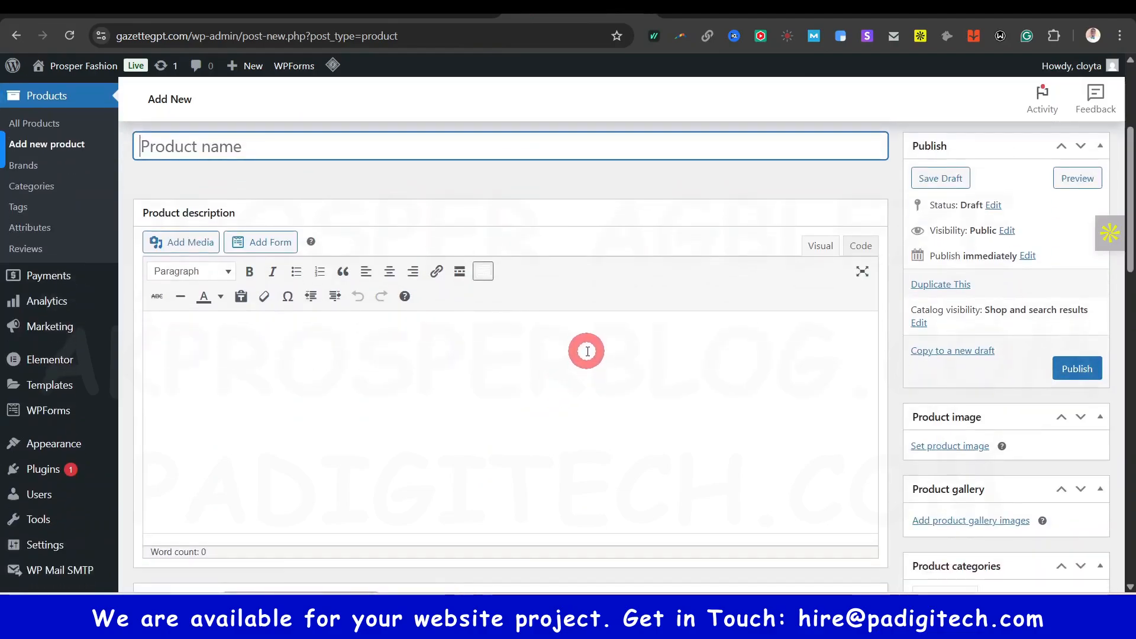
scroll(588, 351, down, 9)
scroll(358, 380, up, 5)
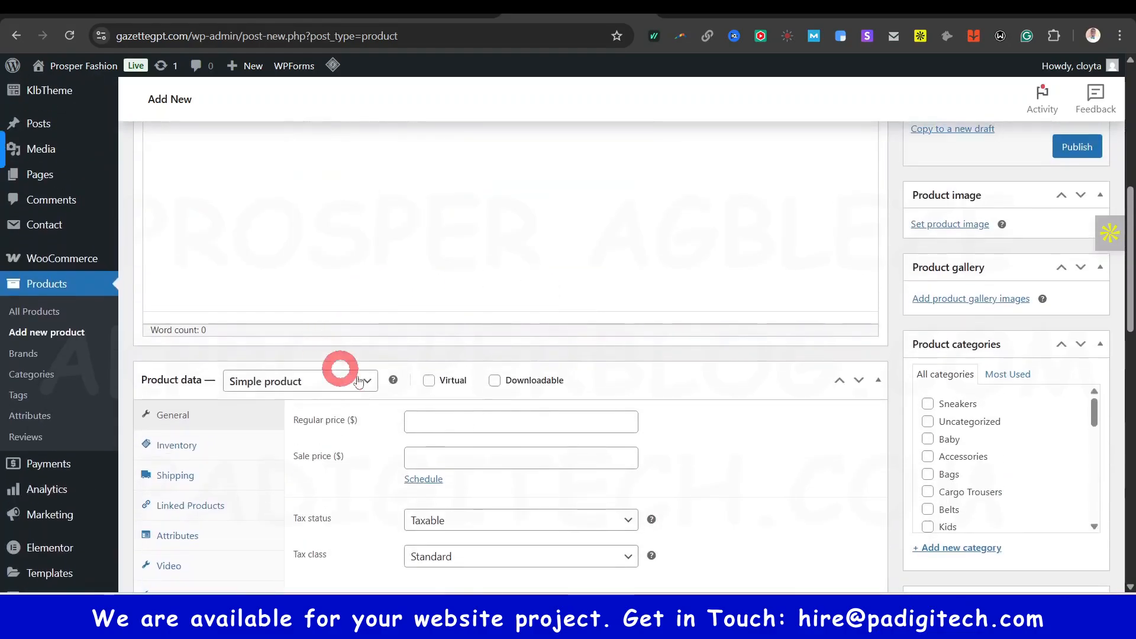
mouse_move(395, 382)
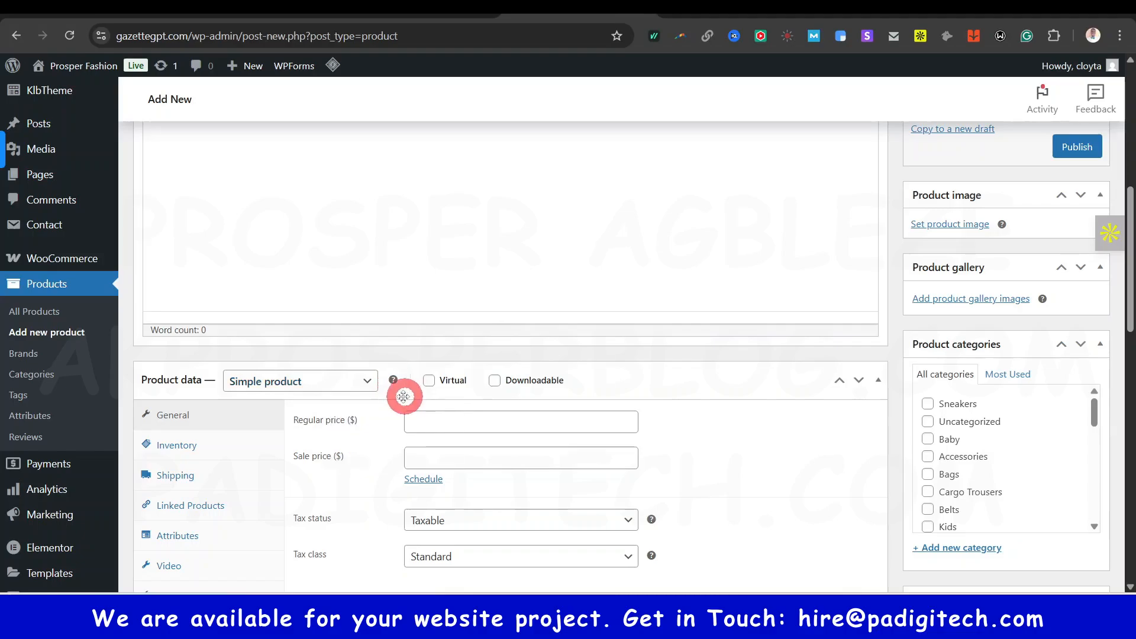
scroll(400, 389, up, 1)
scroll(380, 450, down, 2)
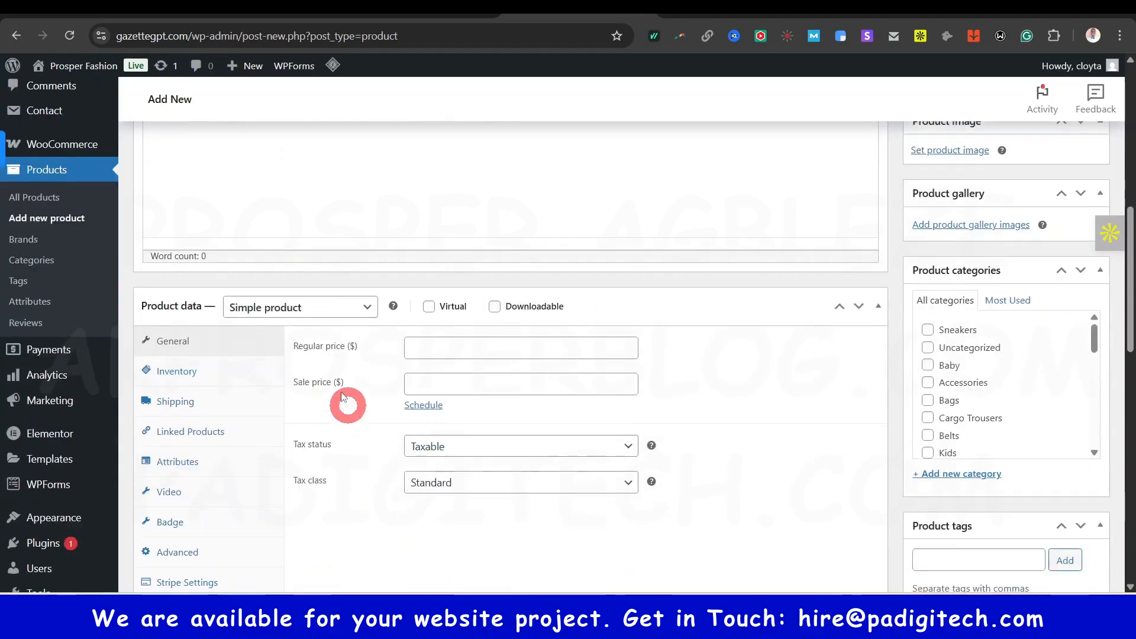
click(363, 307)
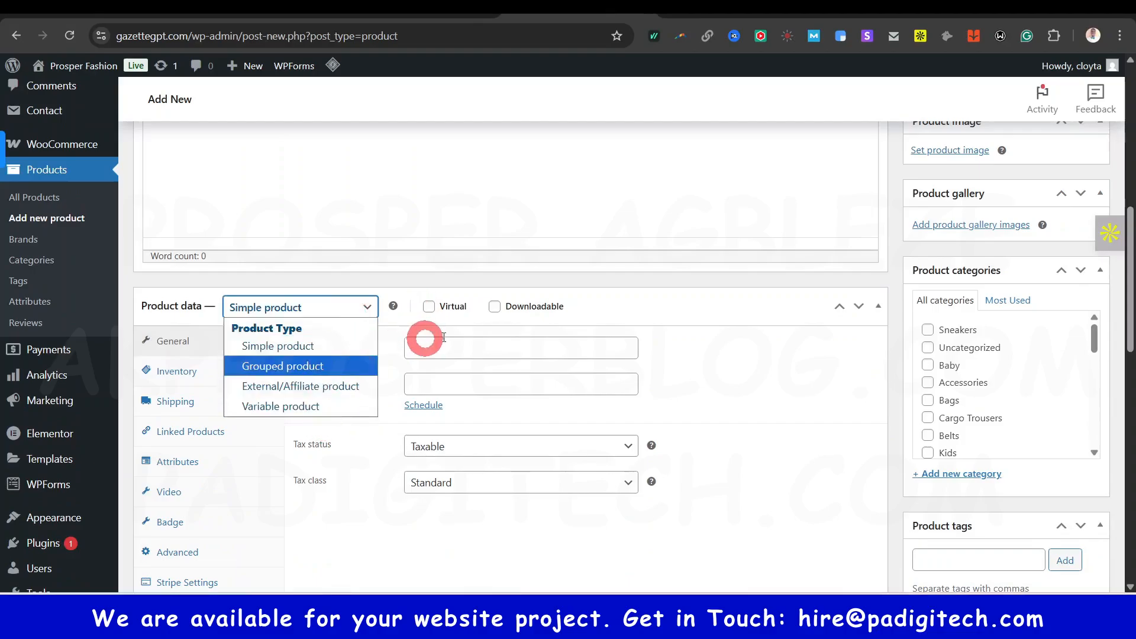
click(722, 369)
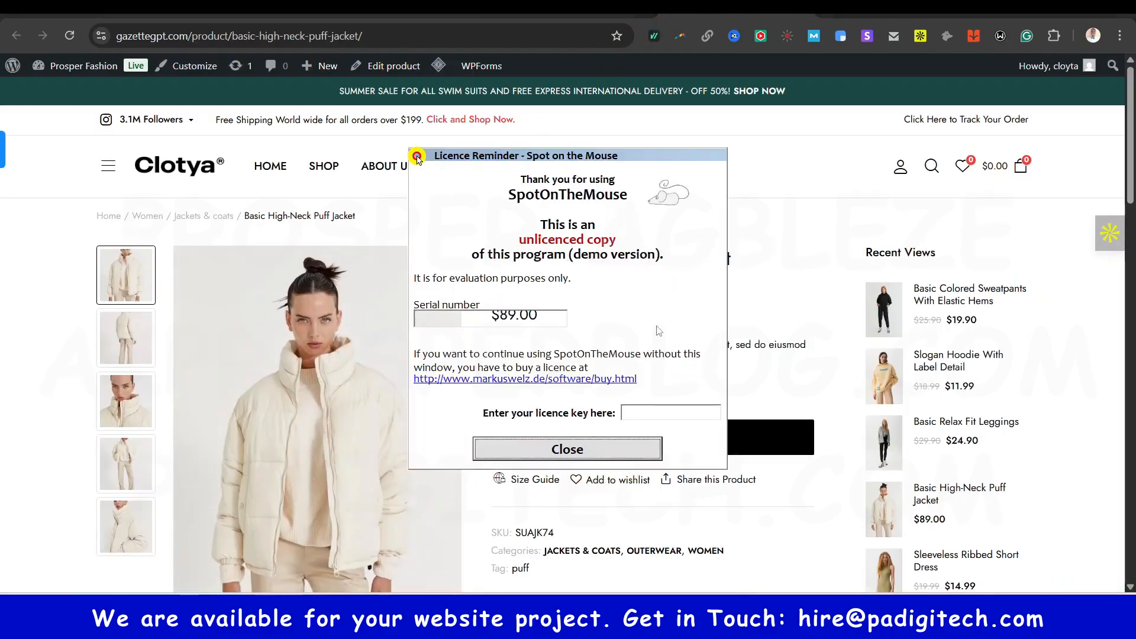
Dismiss the licence reminder and compare the Basic High-Neck Puff Jacket page with the Basic Colored Sweatpants page, previewing several sweatpants colours.
click(602, 453)
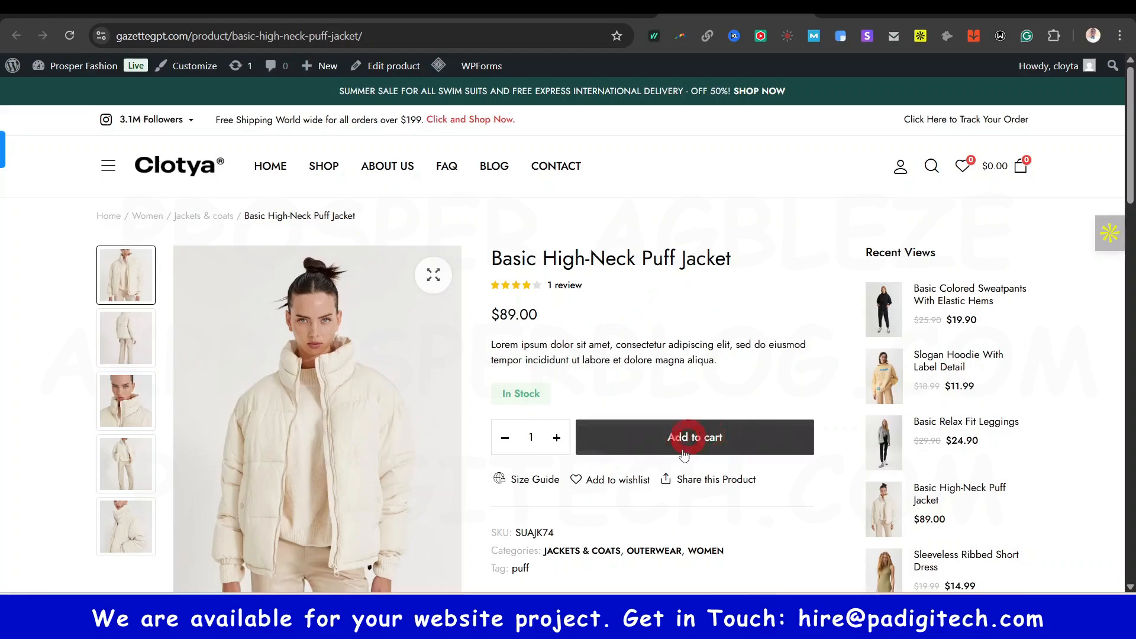
scroll(696, 363, down, 1)
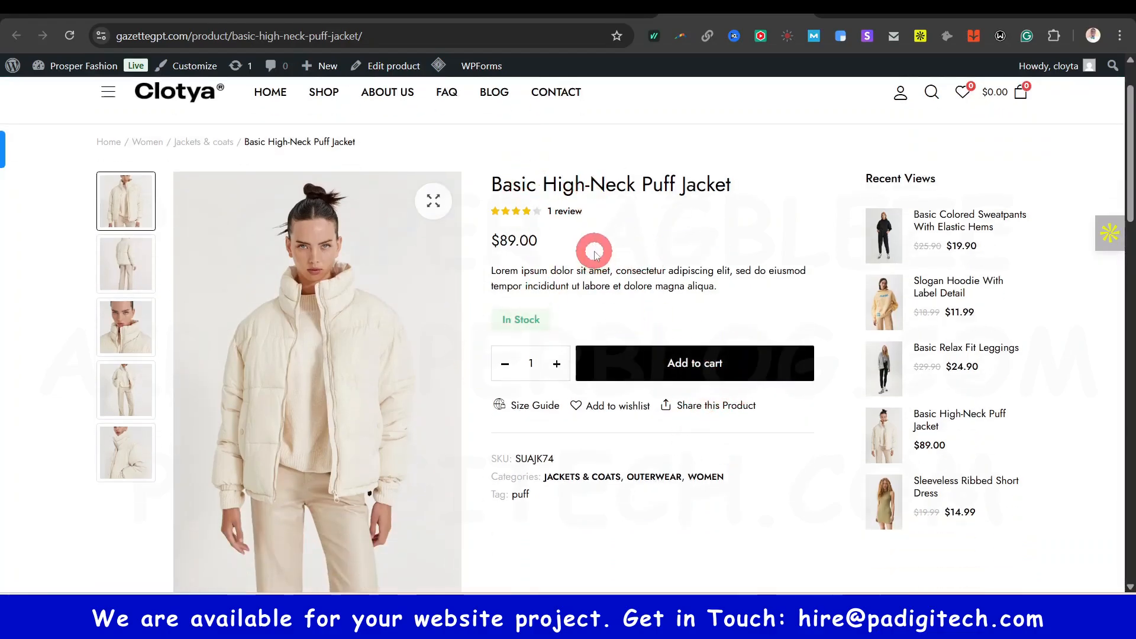
click(874, 18)
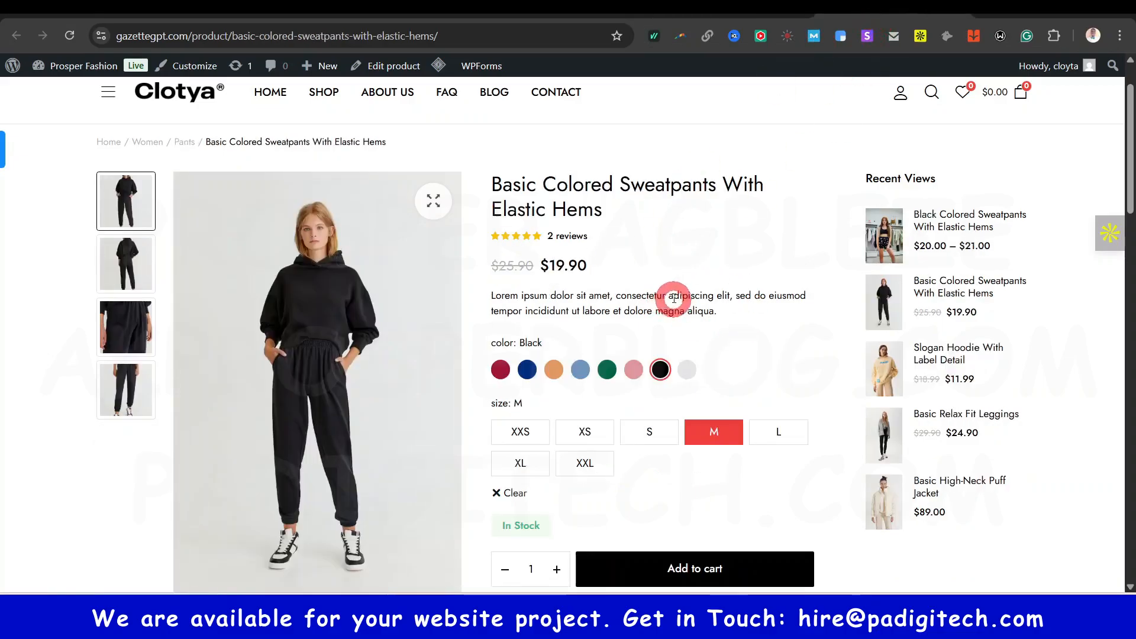
click(501, 371)
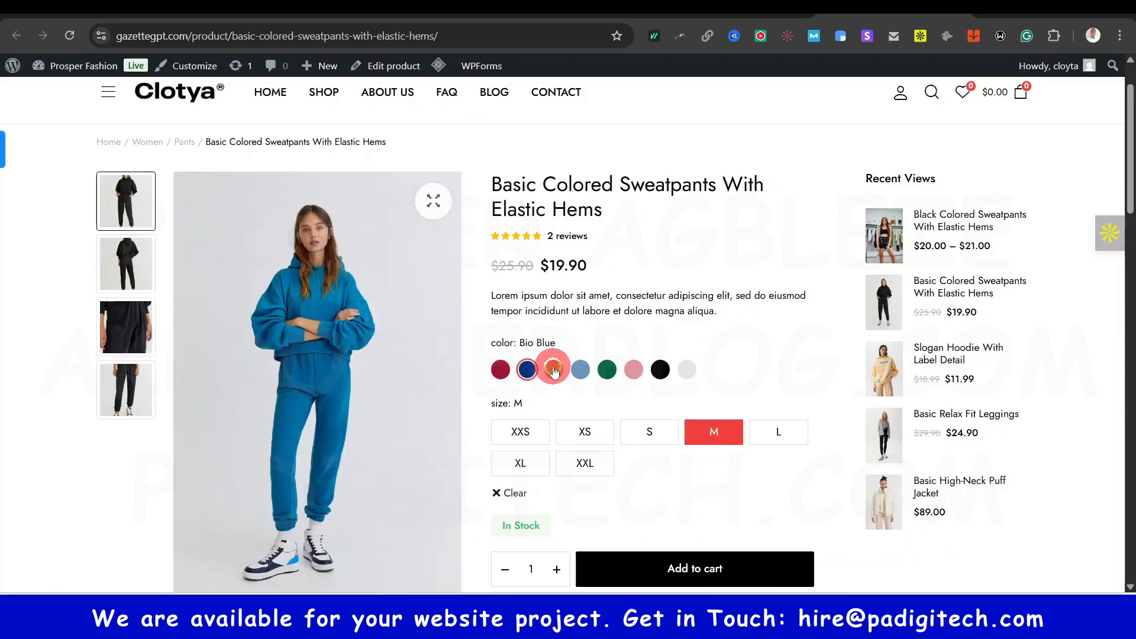
click(554, 371)
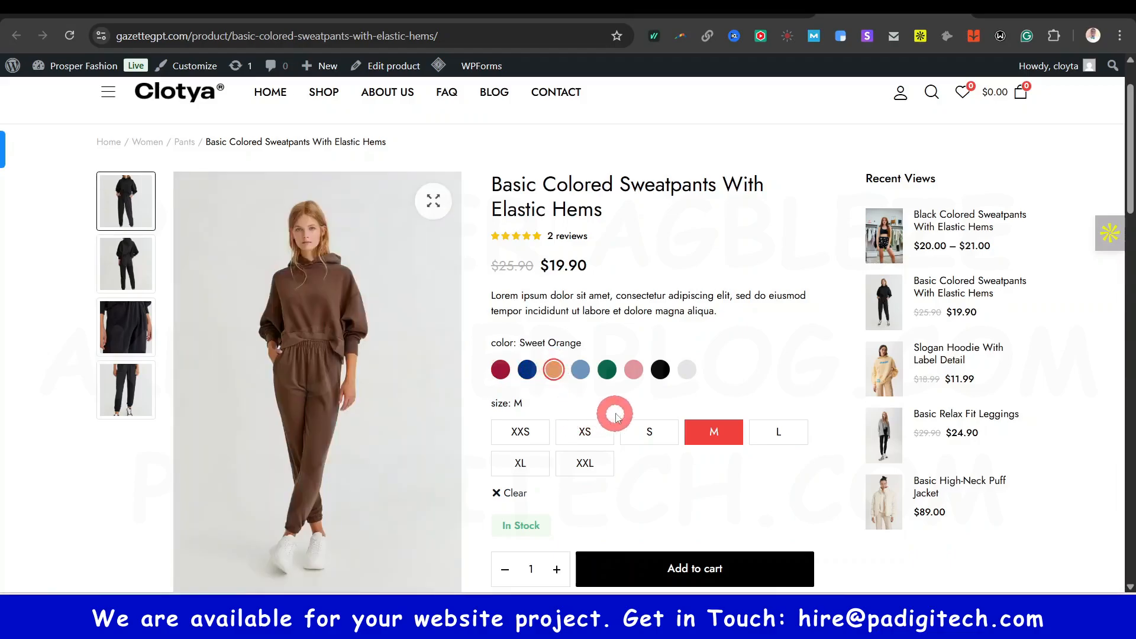
click(580, 370)
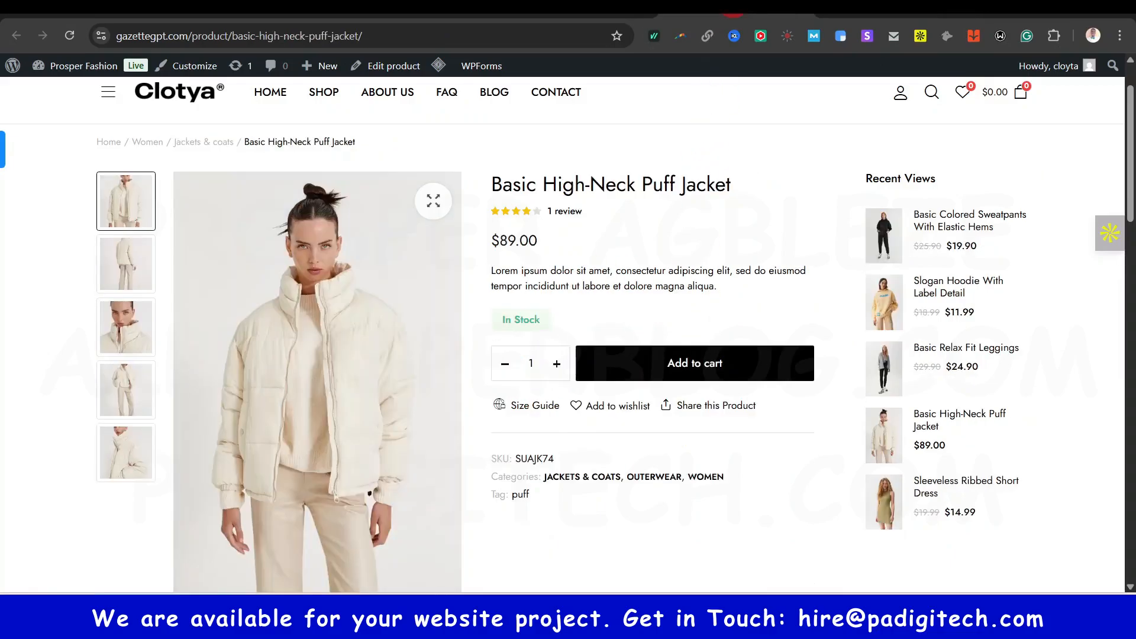
Copy the name "Basic High-Neck Puff Jacket" from the store's jacket page into the new product's name.
click(579, 13)
scroll(337, 269, up, 10)
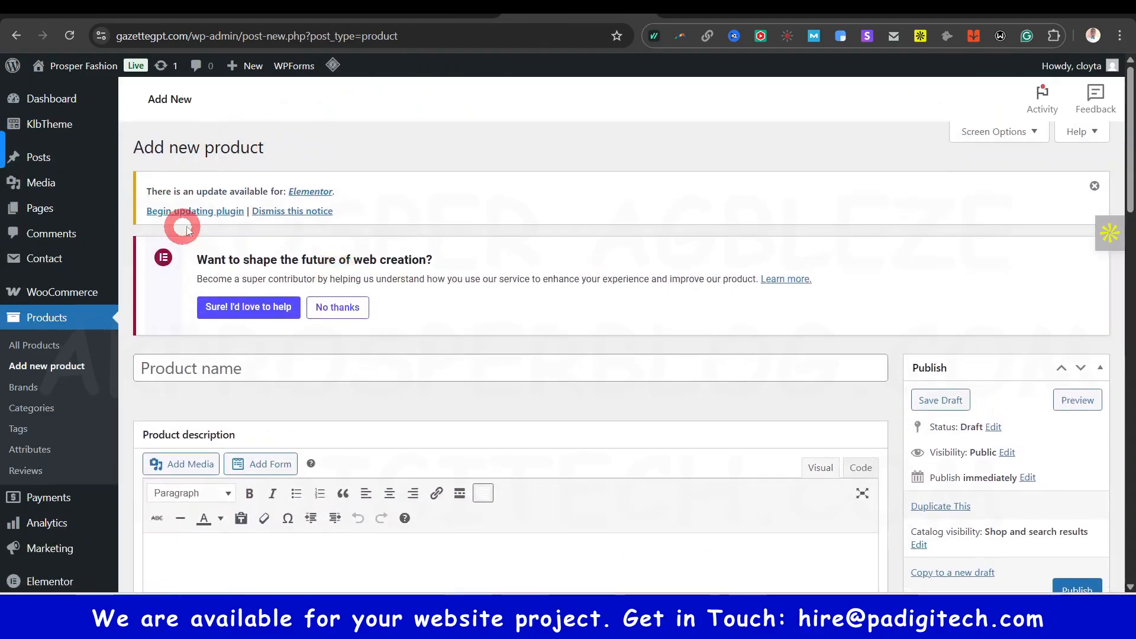
click(318, 373)
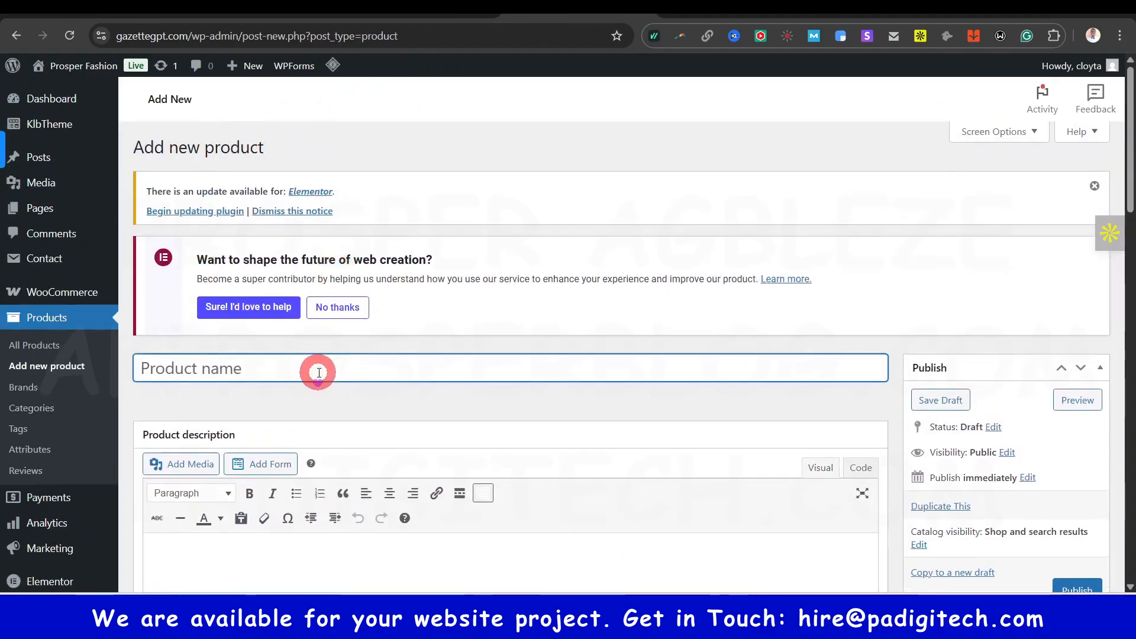
scroll(319, 373, down, 1)
click(721, 13)
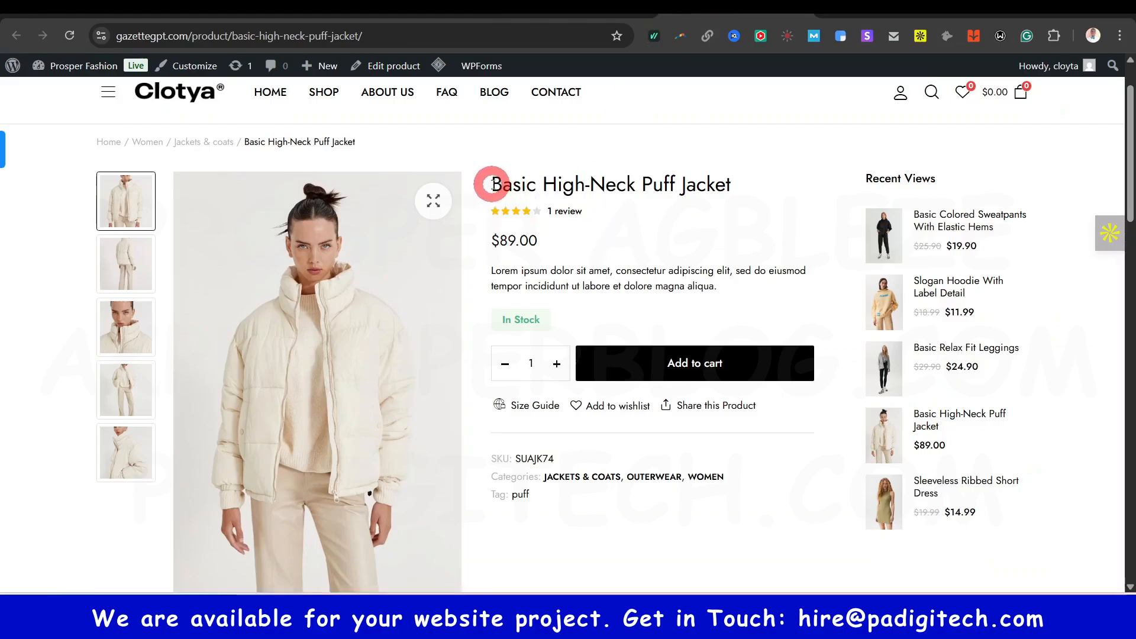
drag(492, 185, 748, 190)
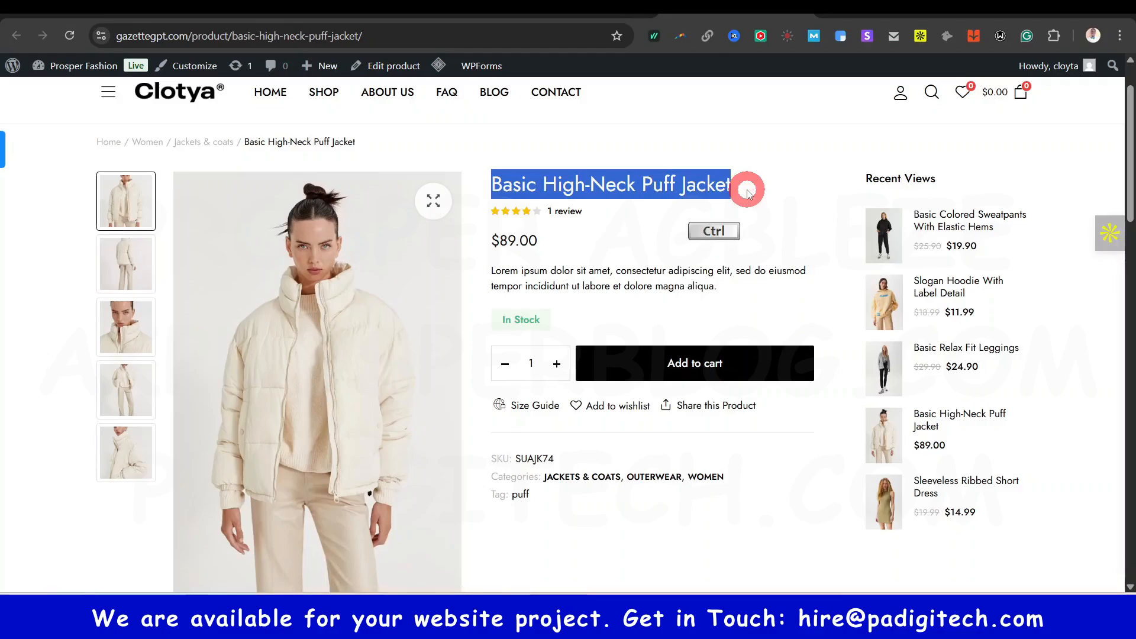
key(ctrl+c)
click(542, 16)
click(347, 296)
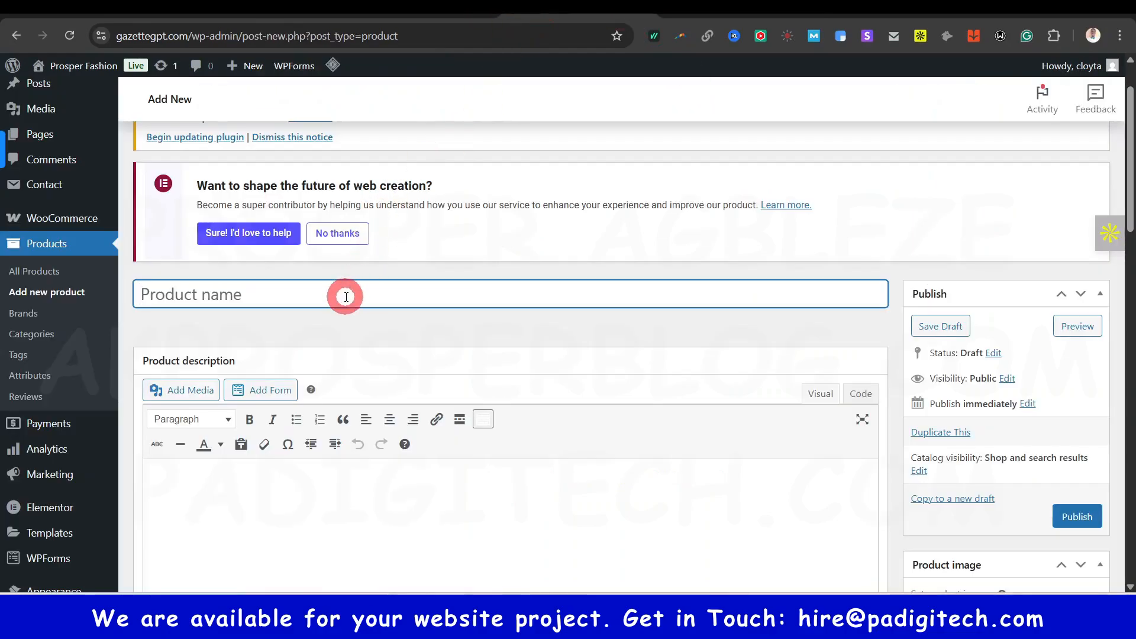
key(ctrl+v)
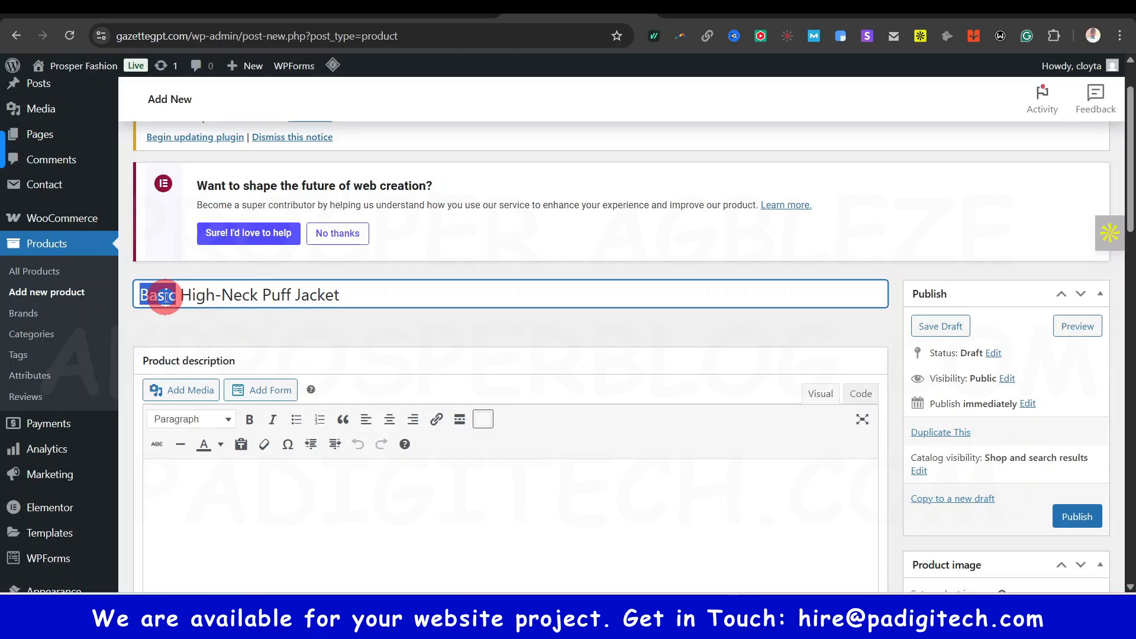
Replace the word "Basic" in the product name with "Female" so it reads "Female High-Neck Puff Jacket".
text(Bream)
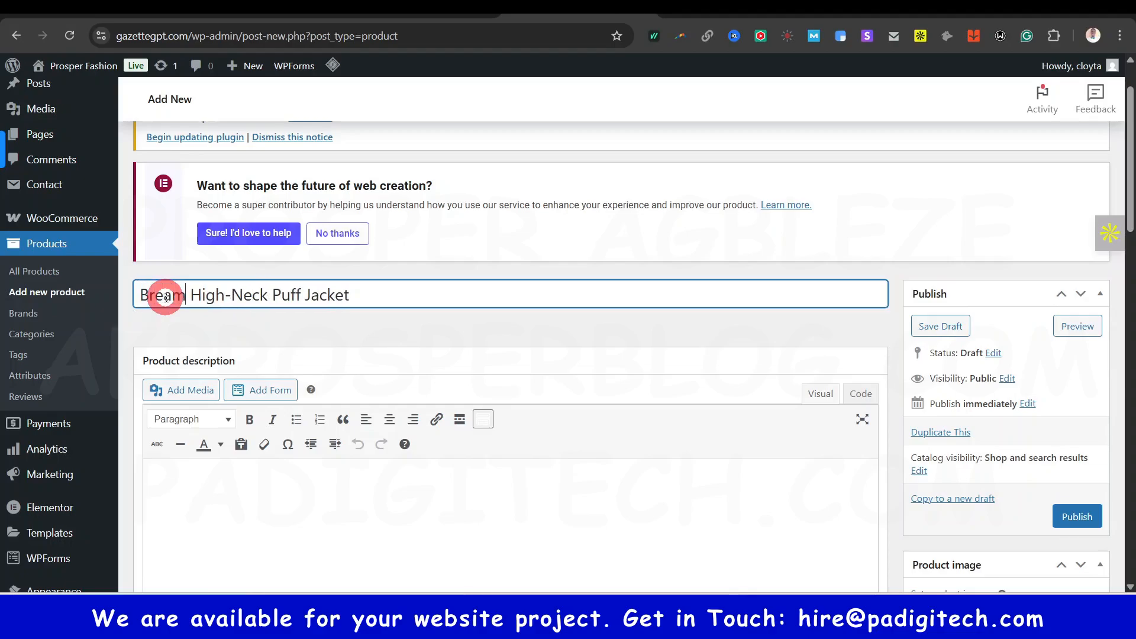
key(ctrl+BackSpace)
text(Fem)
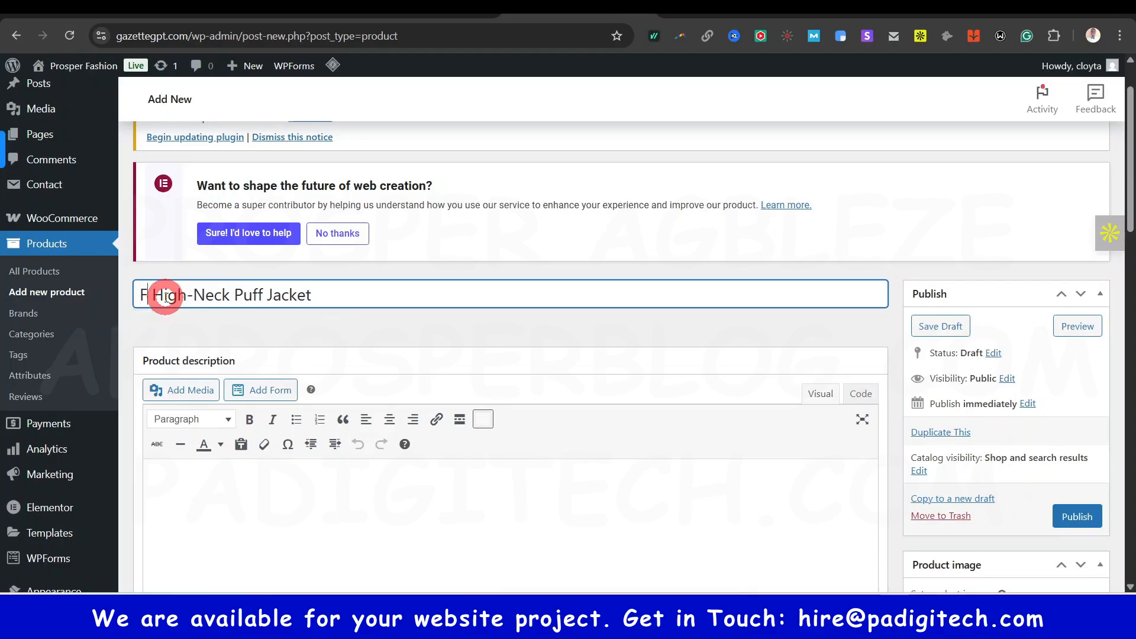
text(ale)
key(BackSpace)
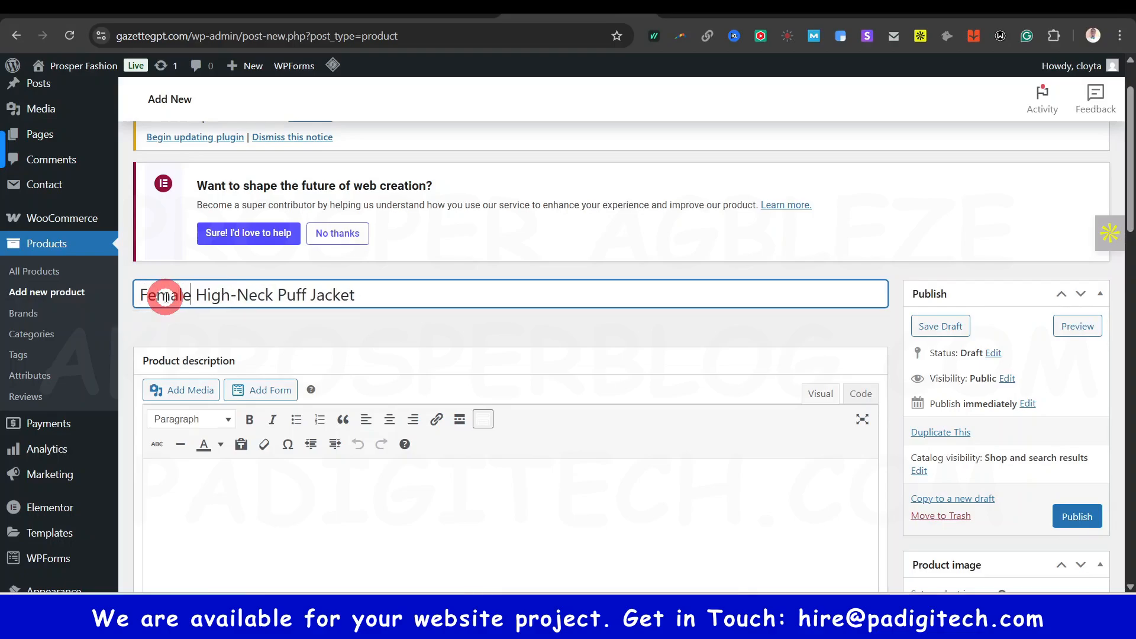
Copy both description paragraphs from the store's jacket page into the new product's description.
scroll(258, 370, down, 2)
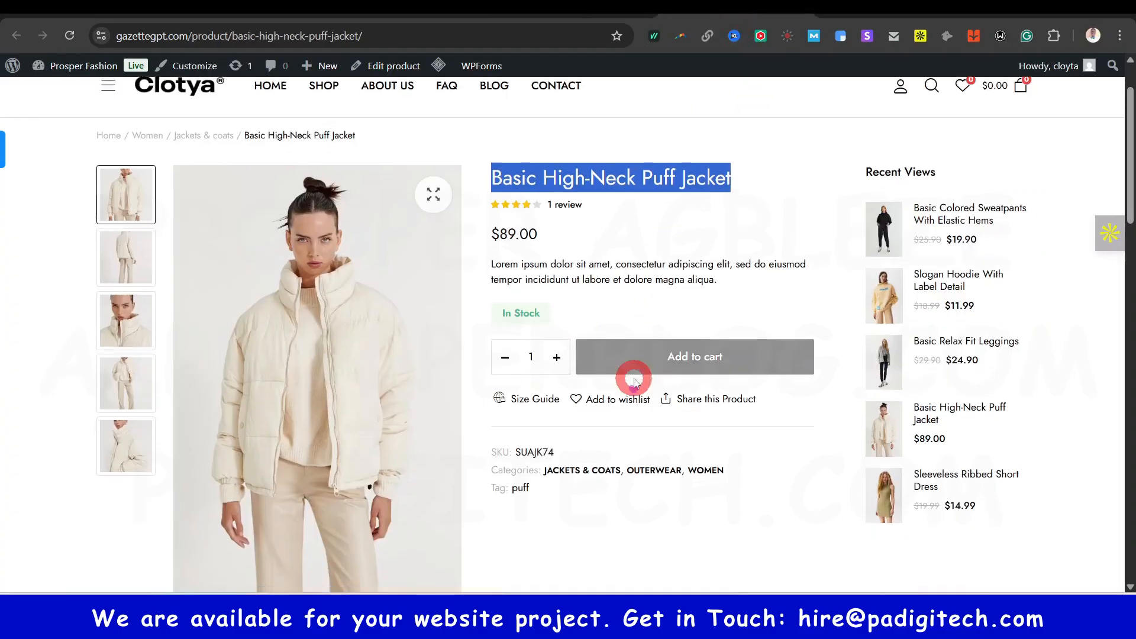
scroll(634, 381, down, 10)
scroll(436, 272, up, 2)
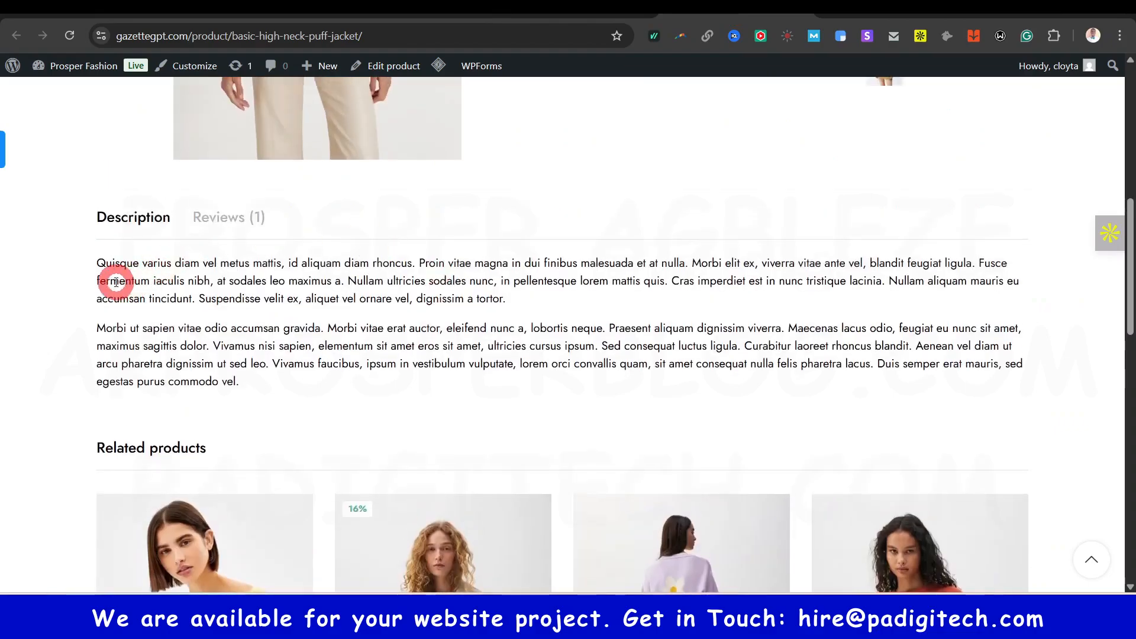
drag(98, 263, 241, 386)
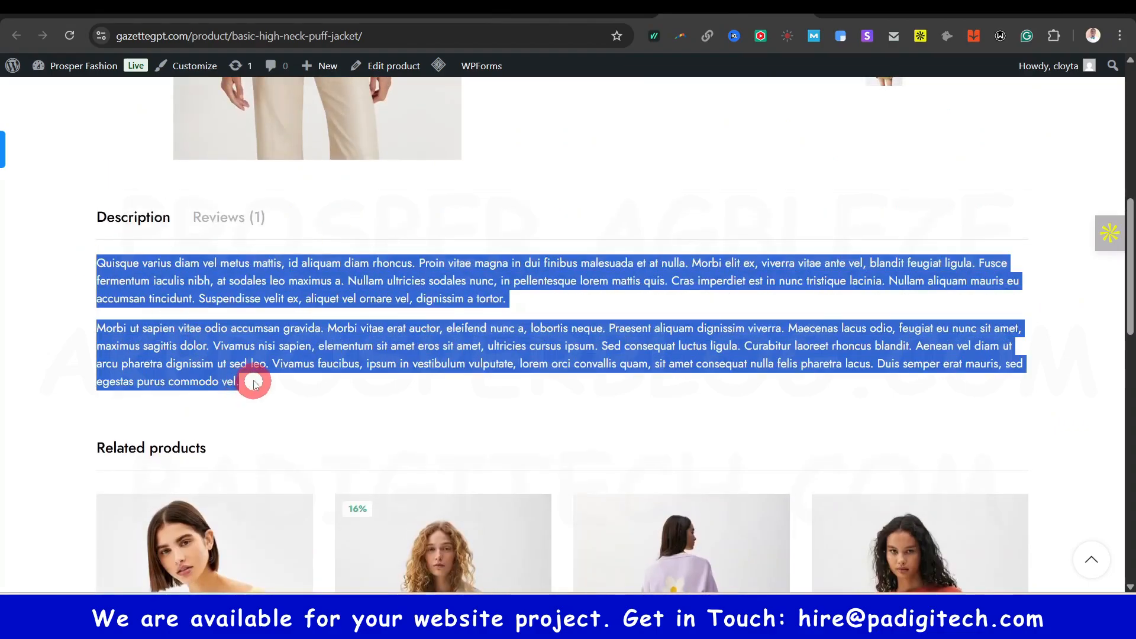
key(ctrl+c)
click(574, 7)
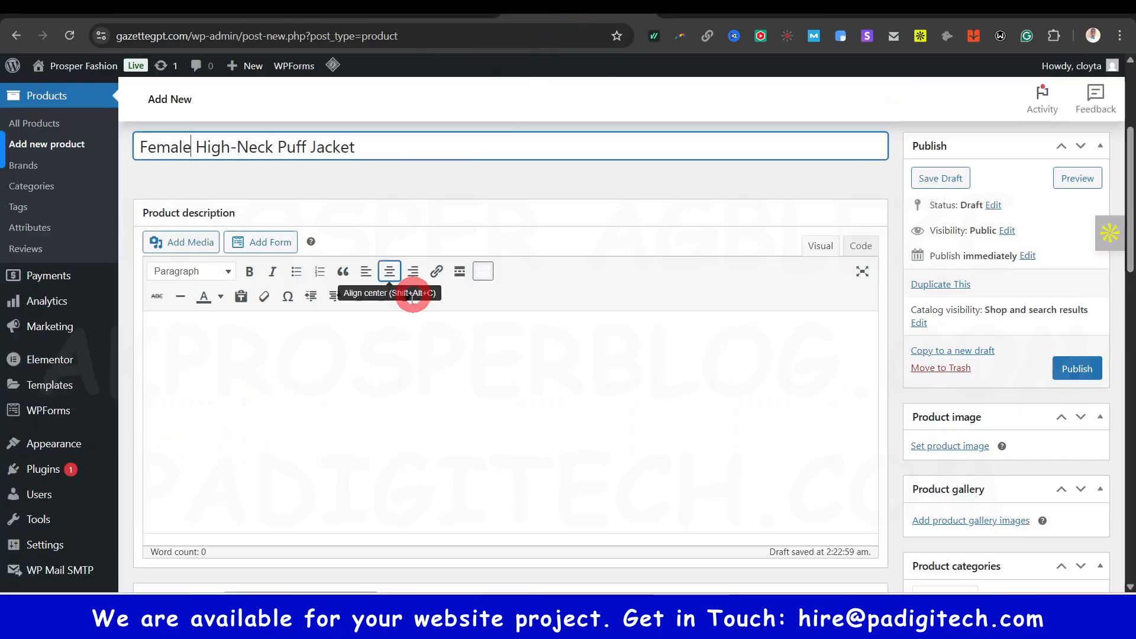
click(337, 379)
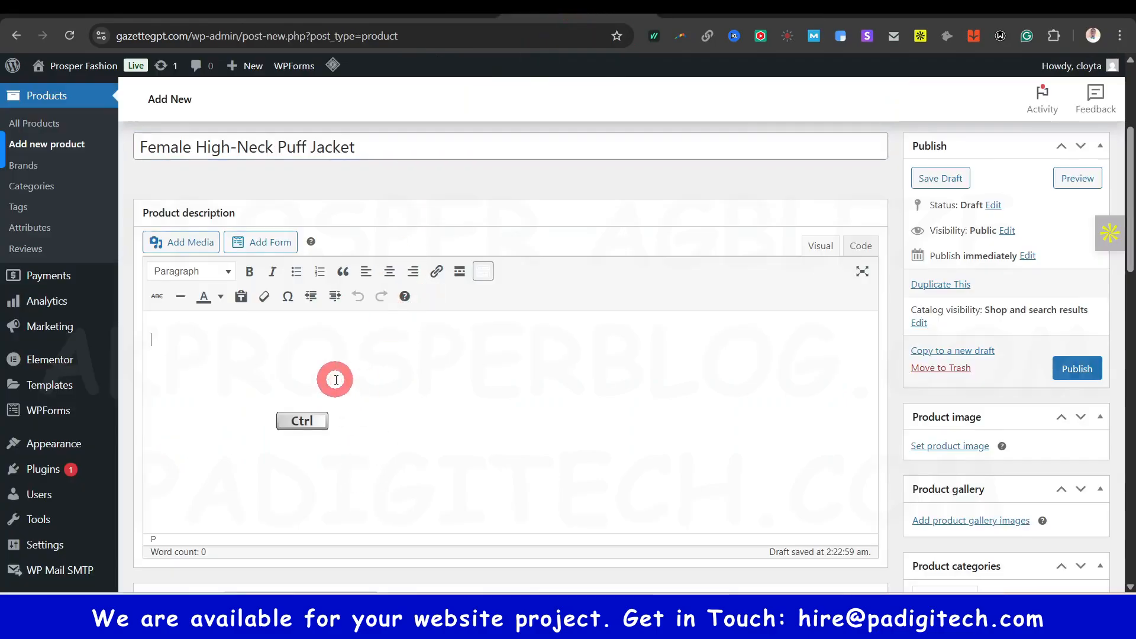
key(ctrl+v)
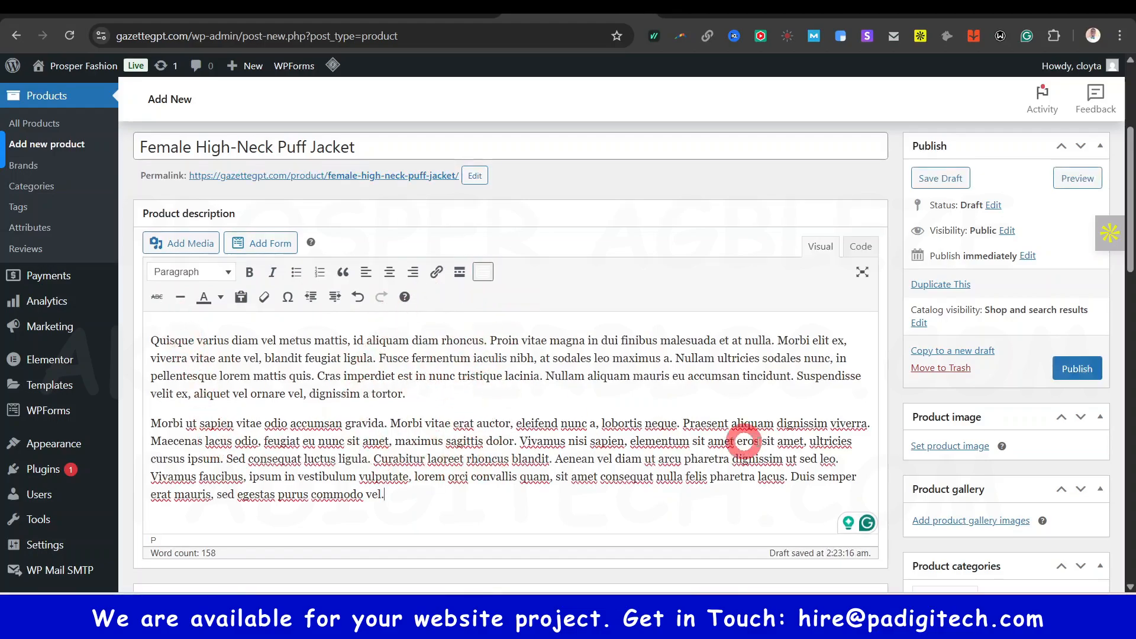
Enable the Downloadable option in the product data to view its file settings, and disable it again.
scroll(744, 441, down, 6)
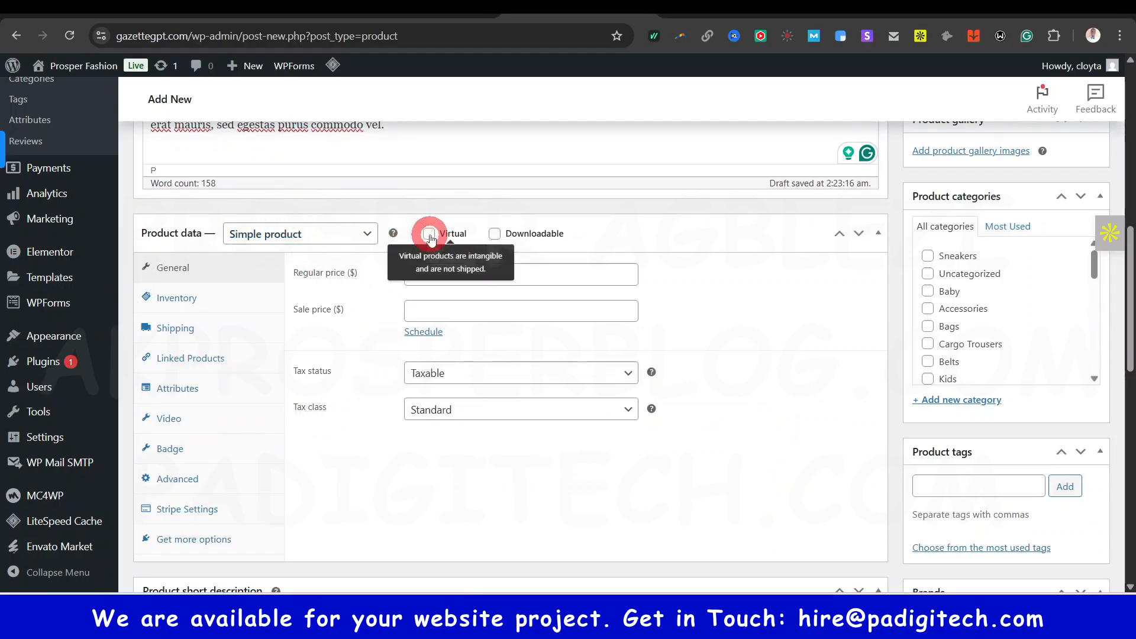
click(495, 233)
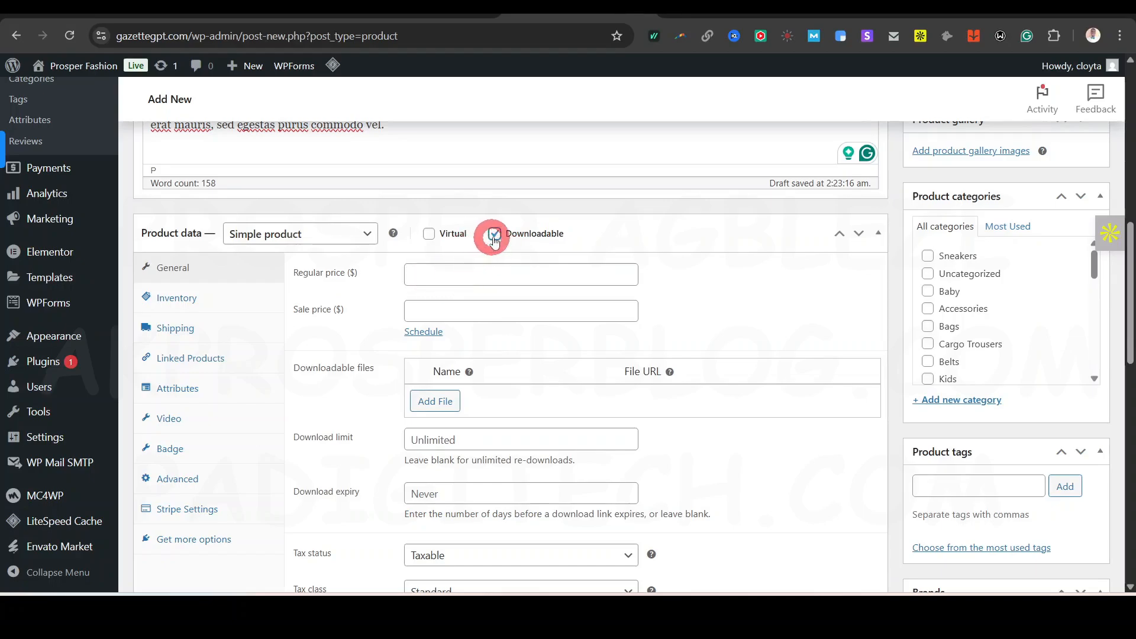
click(495, 235)
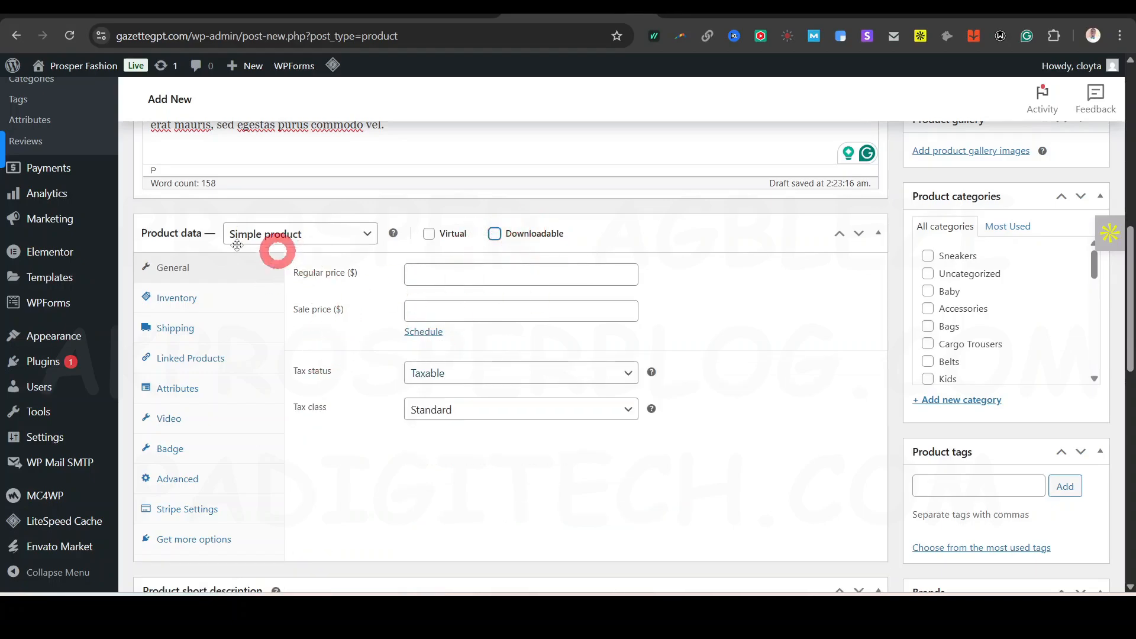
Set the regular price to $45 and the sale price to $39, and open the sale price date schedule.
click(478, 276)
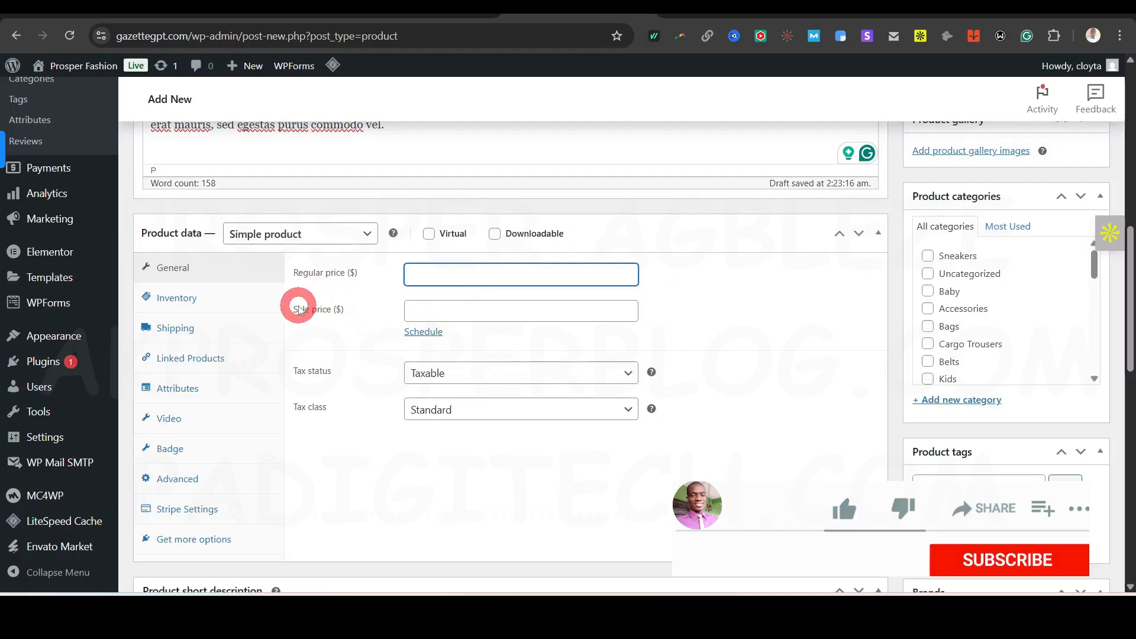
click(459, 310)
click(475, 273)
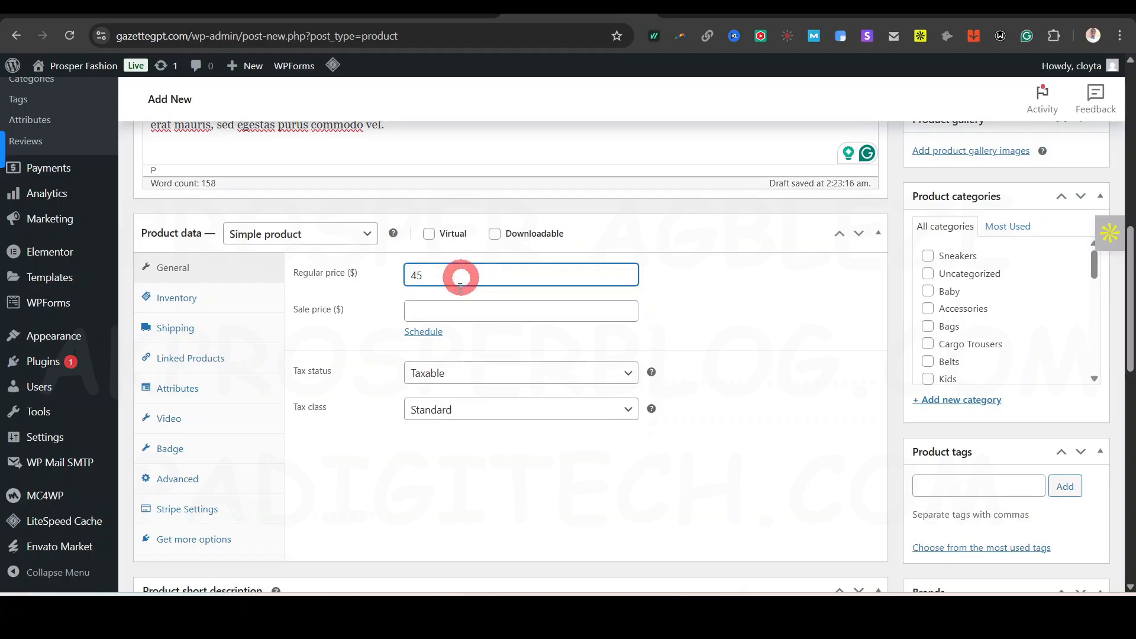
click(457, 311)
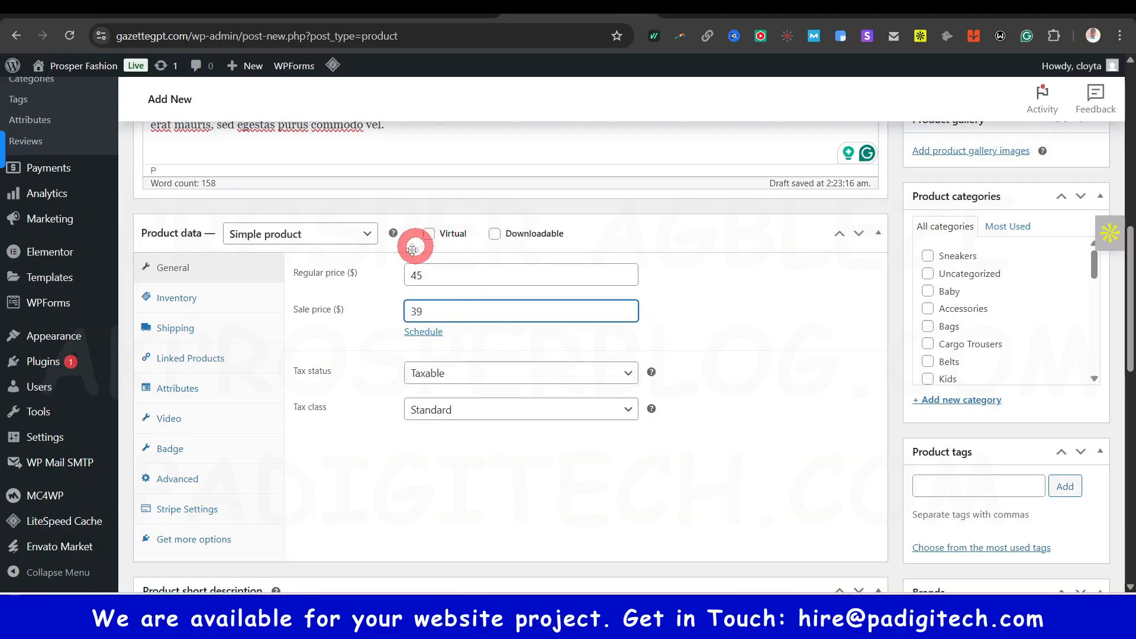
click(424, 332)
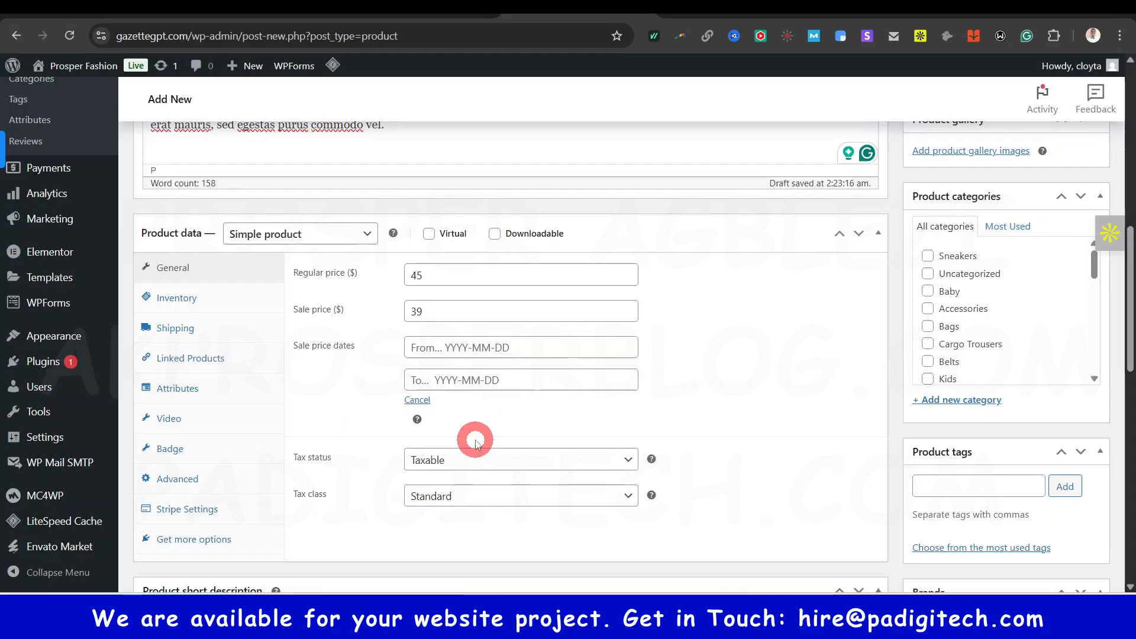
Examine the sale end date calendar, the tax status and tax class options, and their help notes.
click(450, 382)
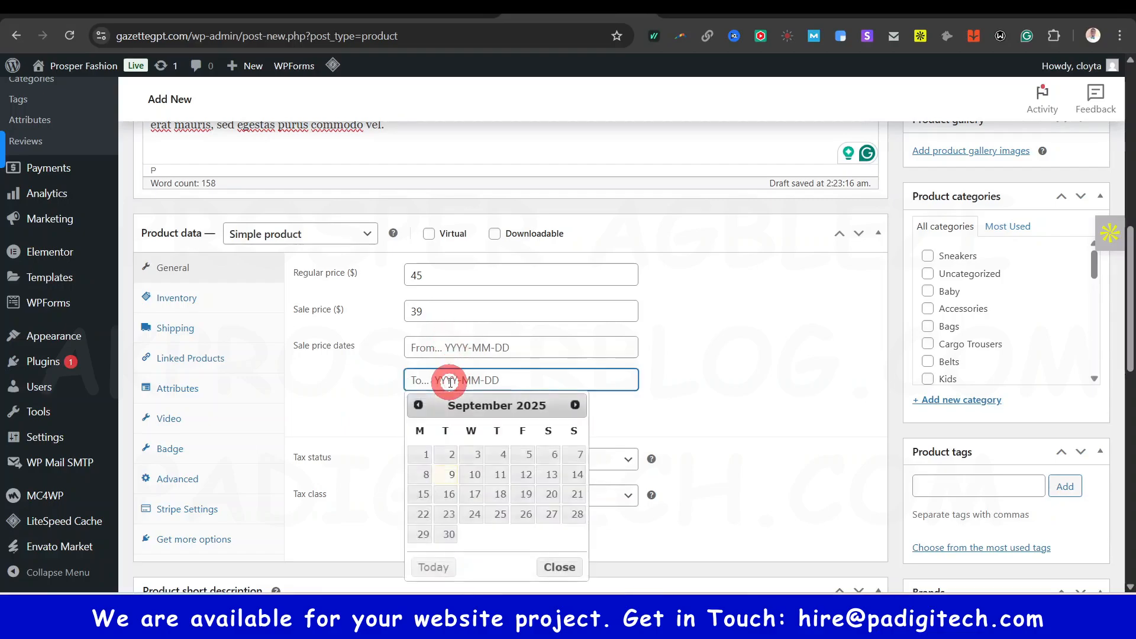
click(361, 392)
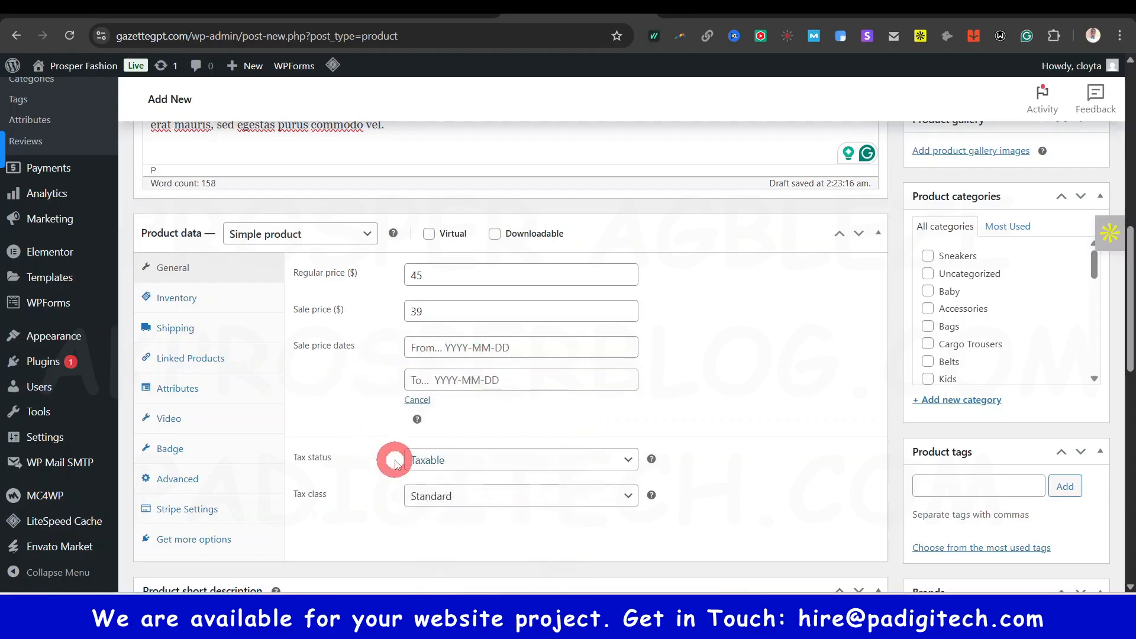
click(466, 460)
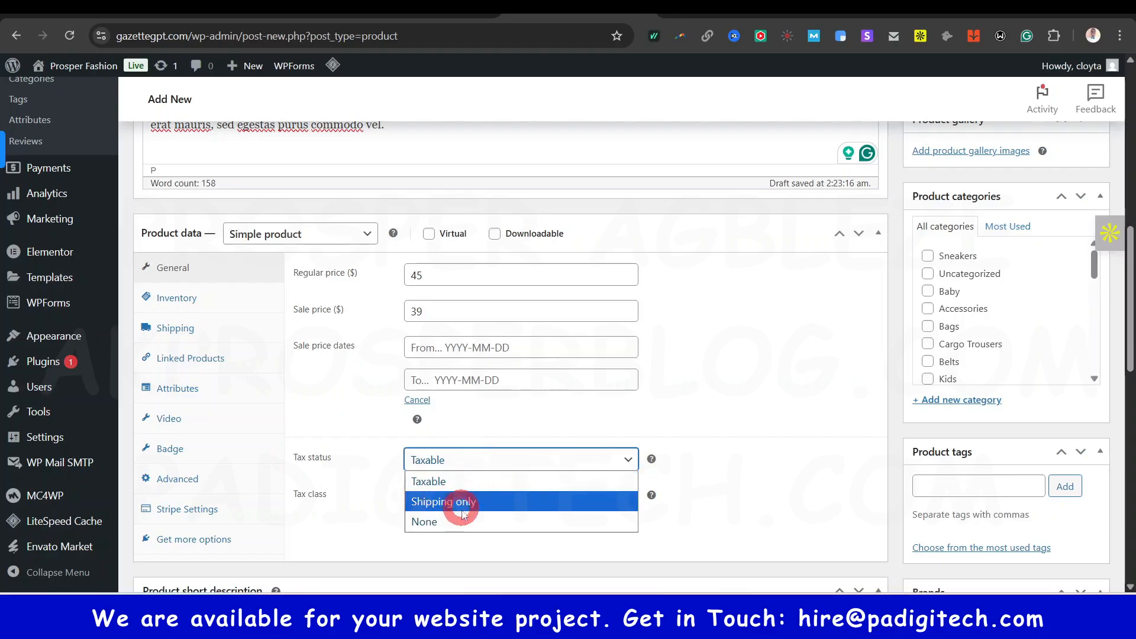
click(466, 457)
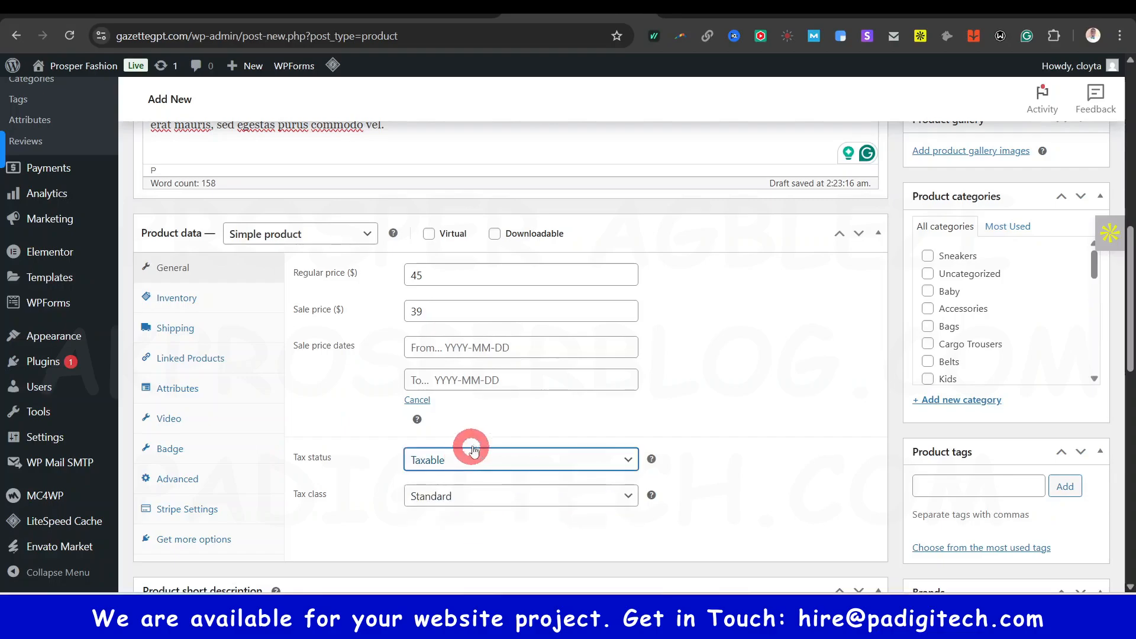
click(464, 503)
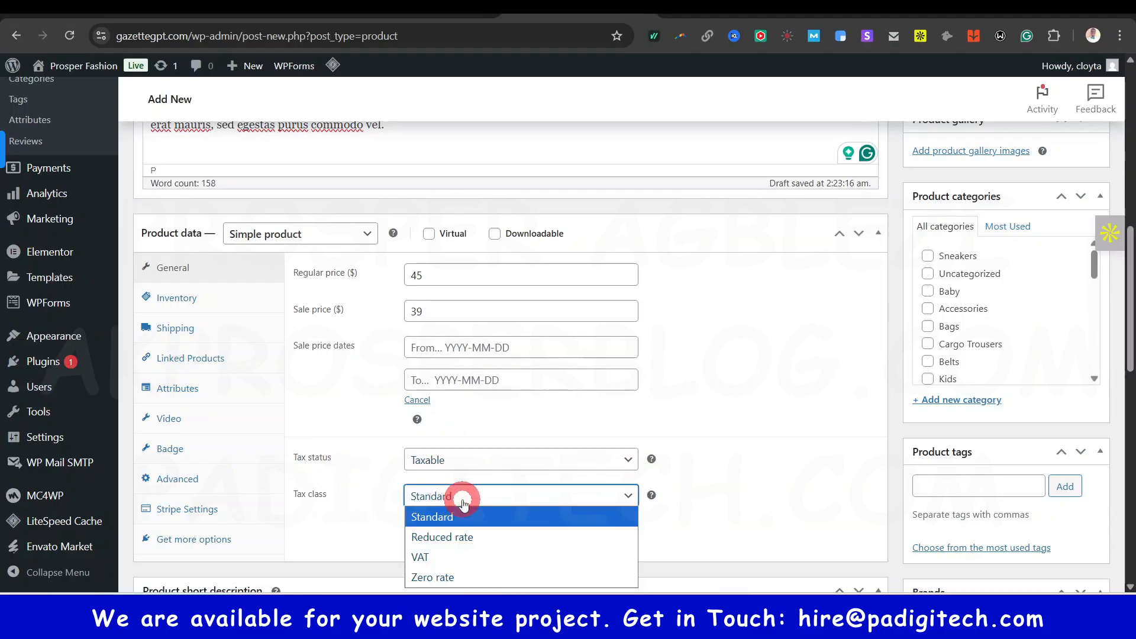
scroll(701, 476, down, 1)
click(446, 424)
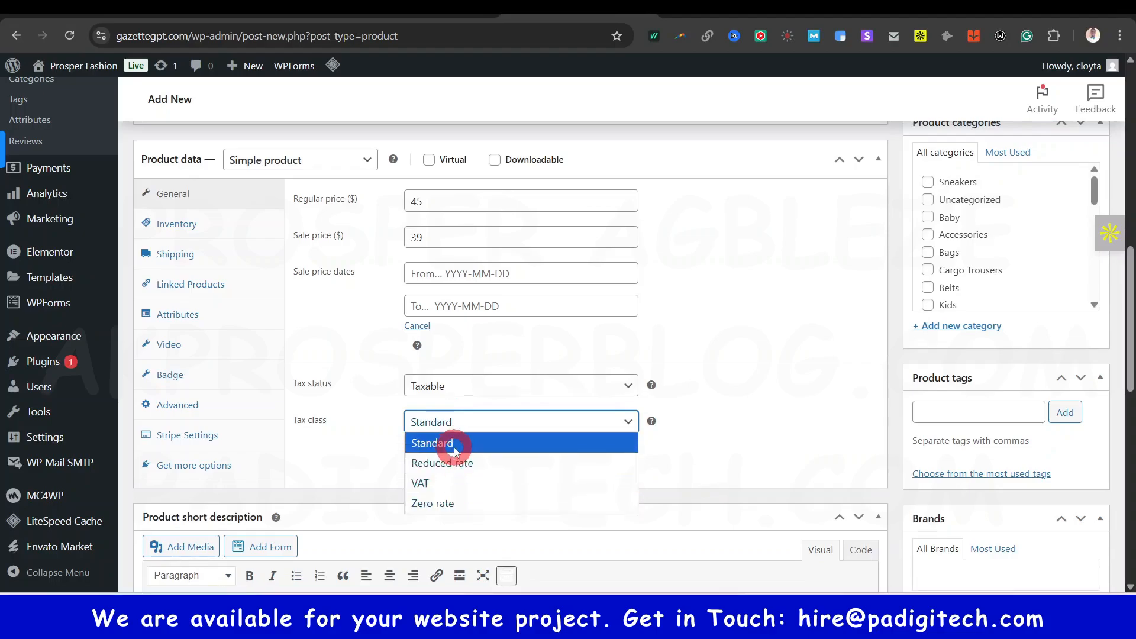
click(721, 414)
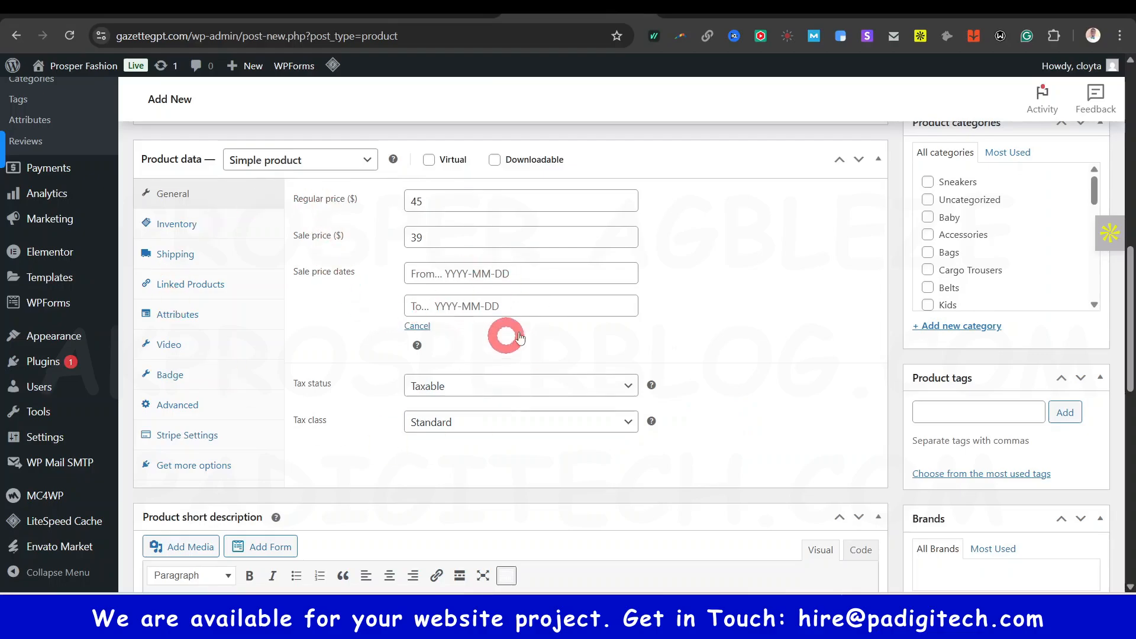
mouse_move(652, 422)
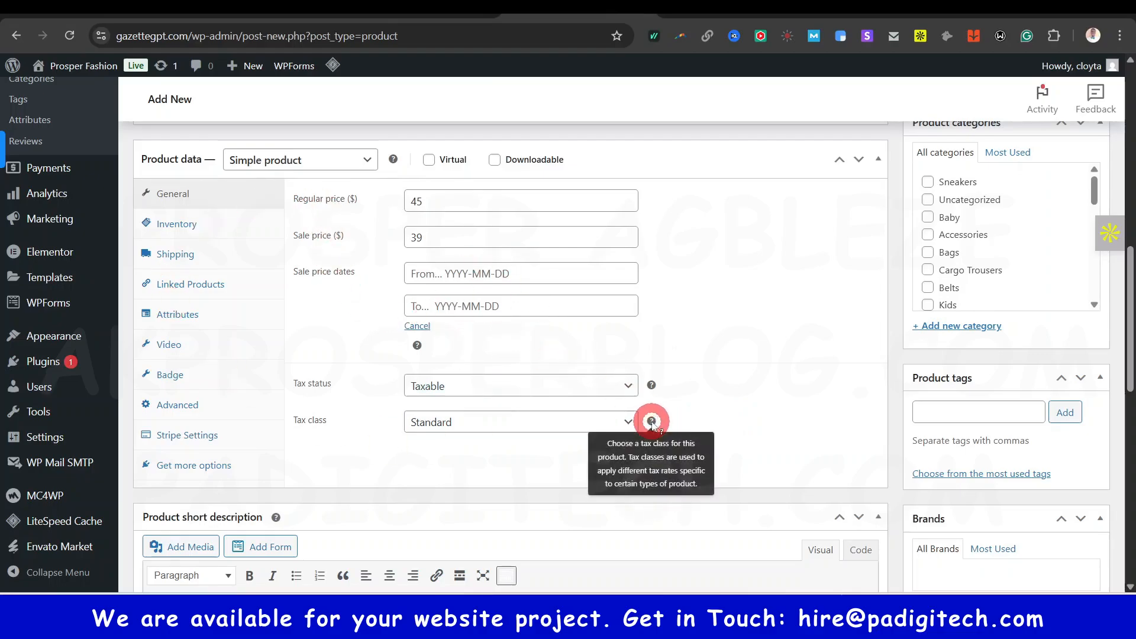
mouse_move(652, 386)
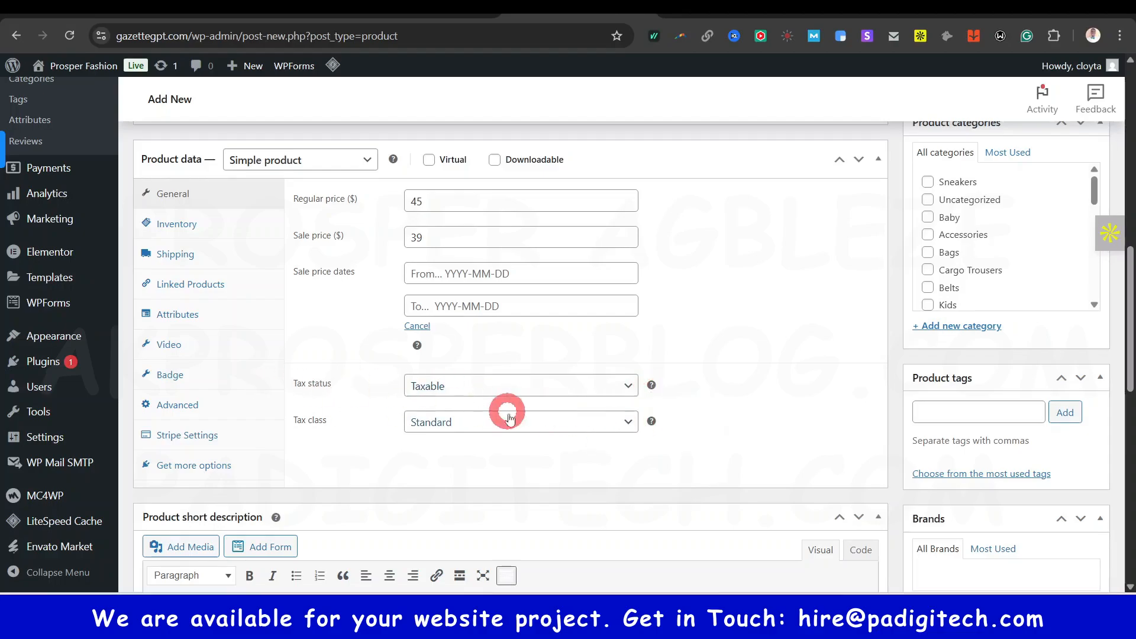
Enable stock quantity tracking in the product's inventory settings and set the quantity to 100.
click(174, 227)
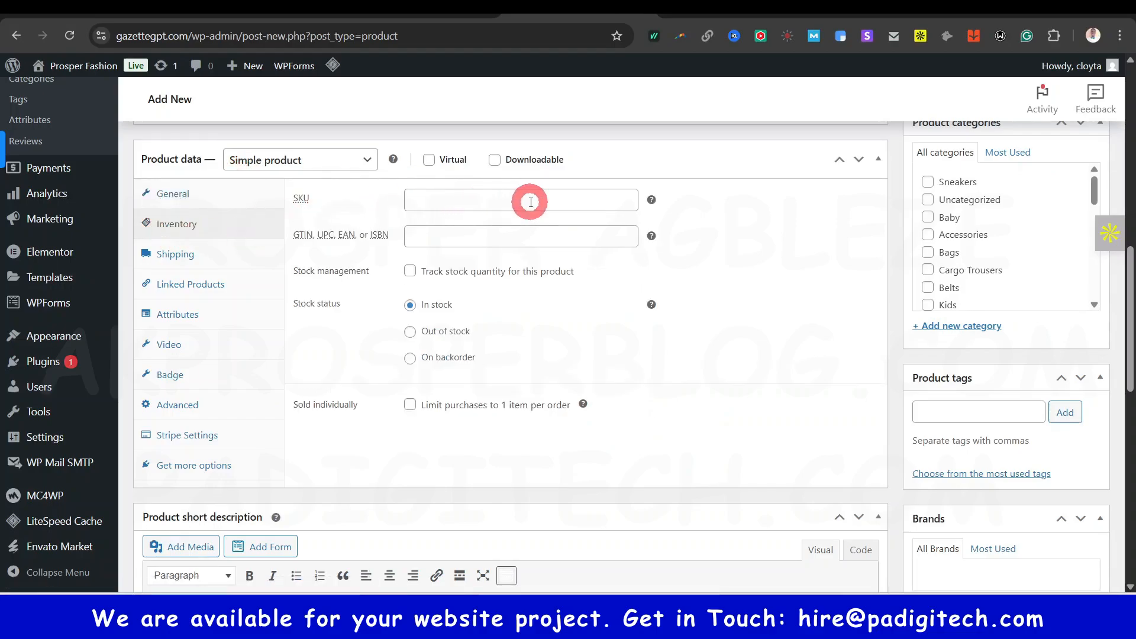
mouse_move(652, 200)
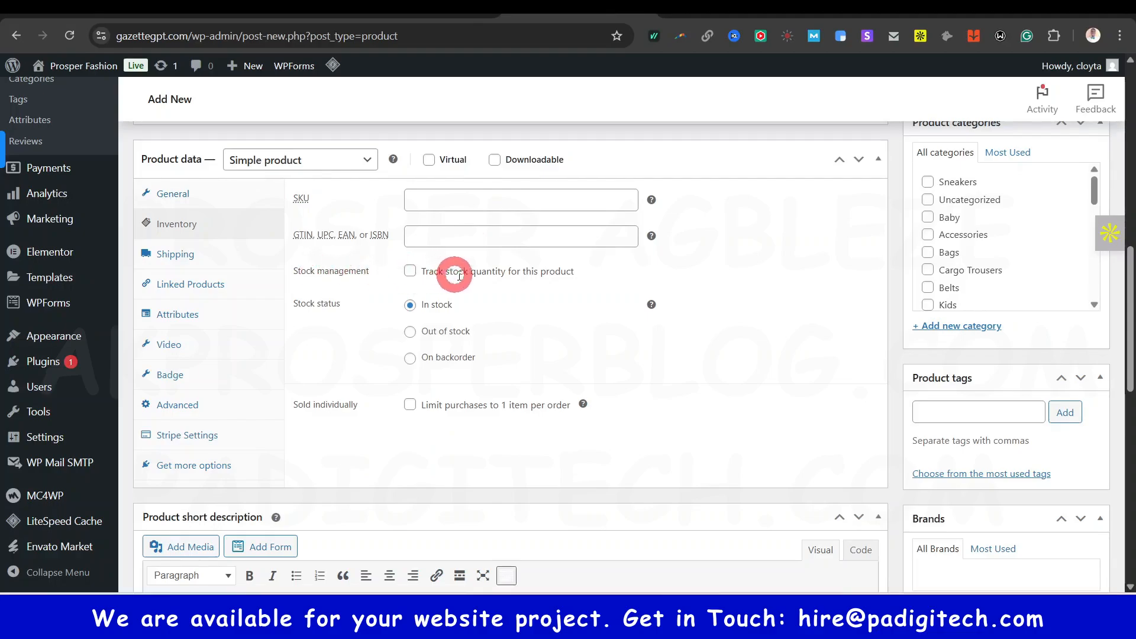
click(411, 272)
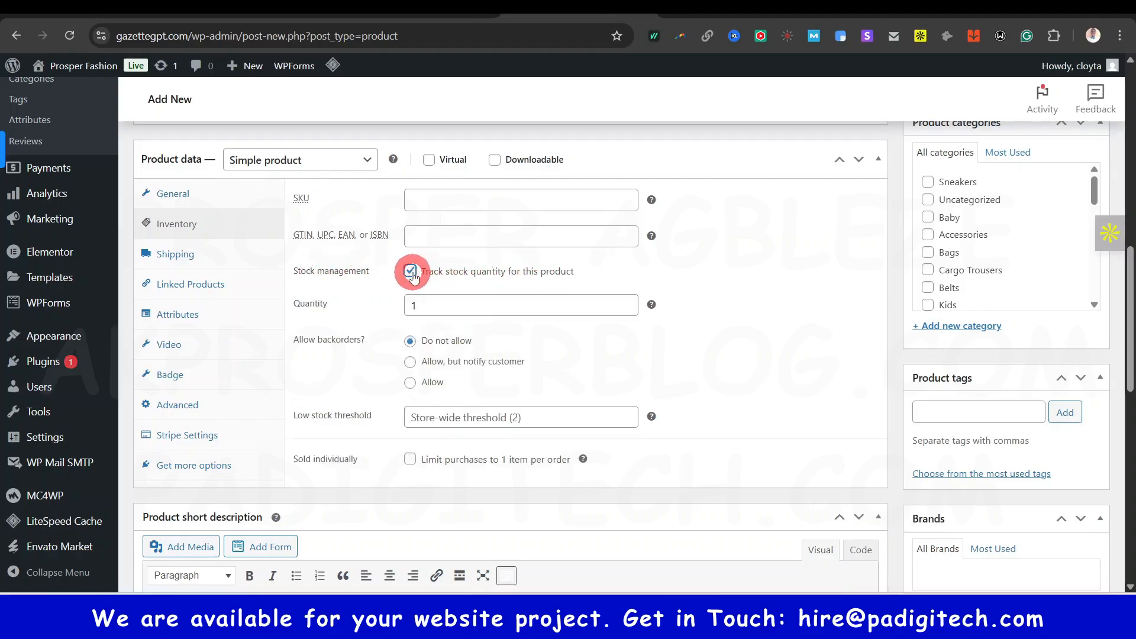
click(468, 304)
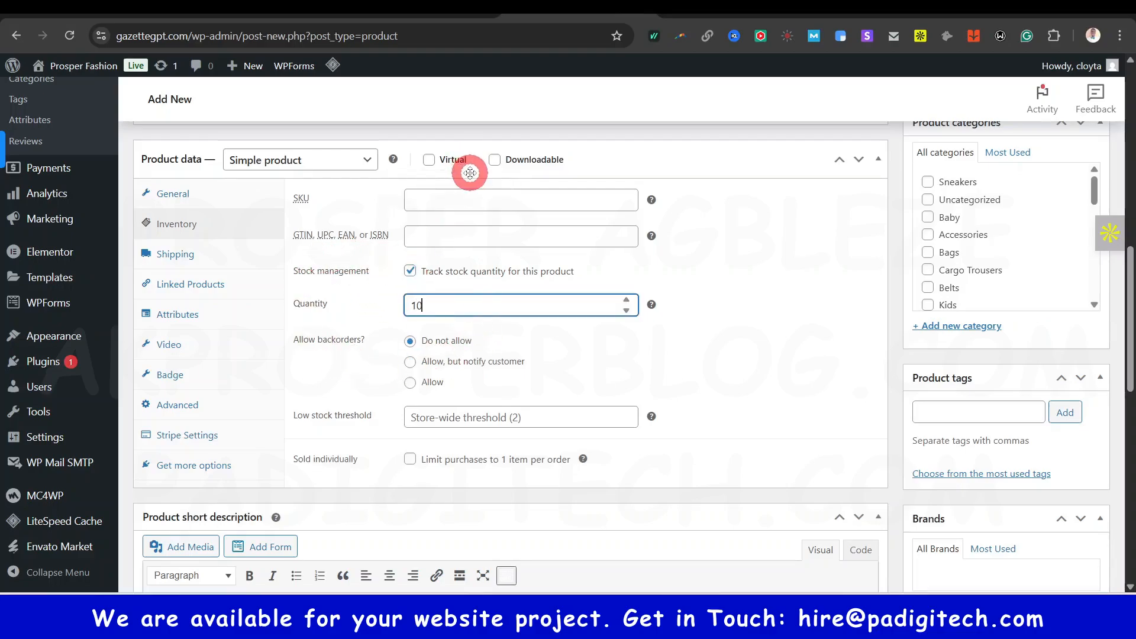
click(700, 295)
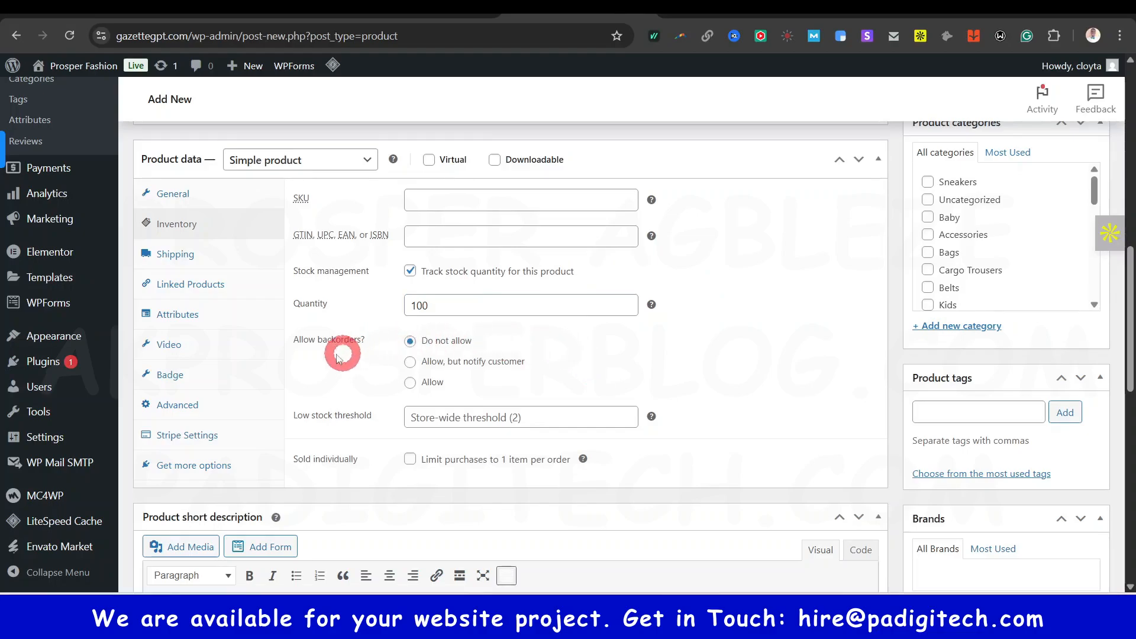
Review the backorder, low stock threshold and sold individually settings in the product's inventory data.
drag(292, 343, 348, 340)
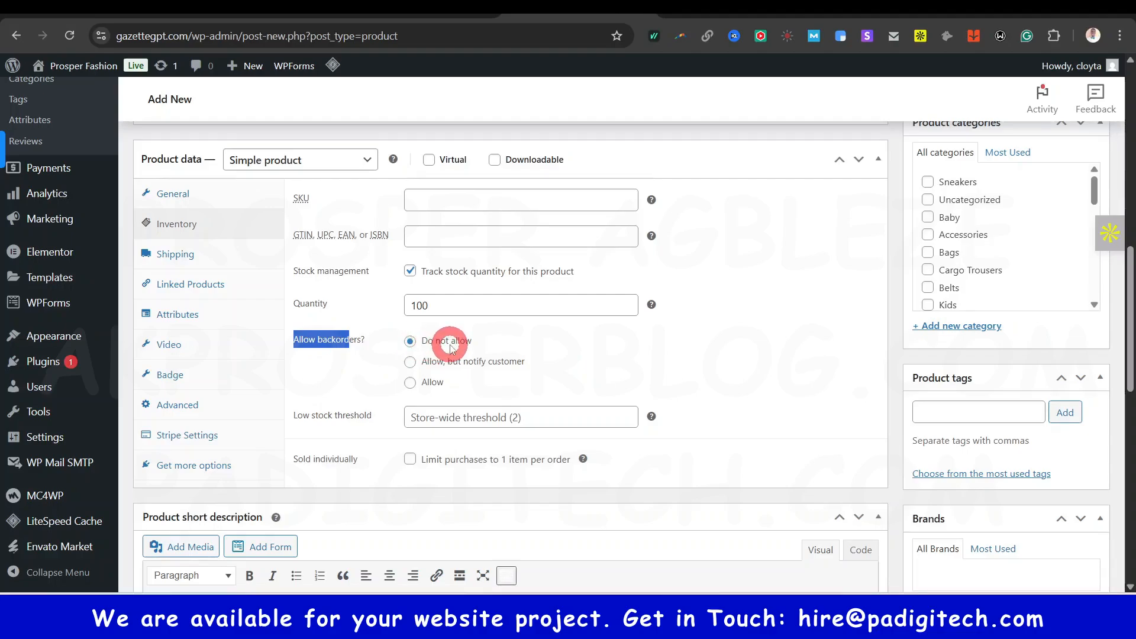
click(370, 362)
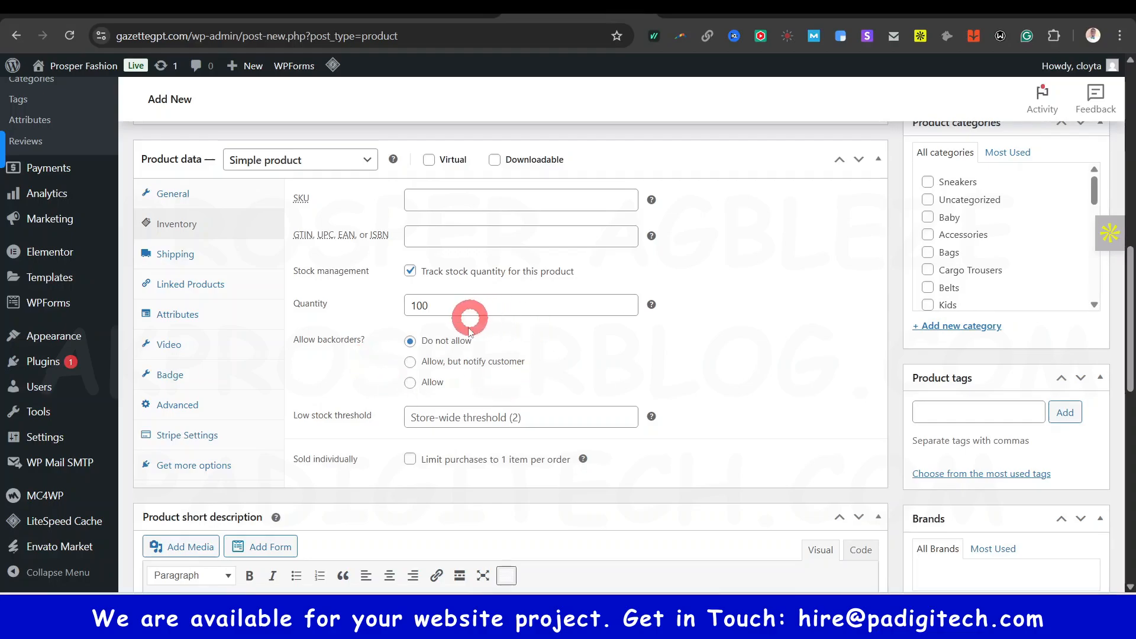
scroll(523, 412, down, 1)
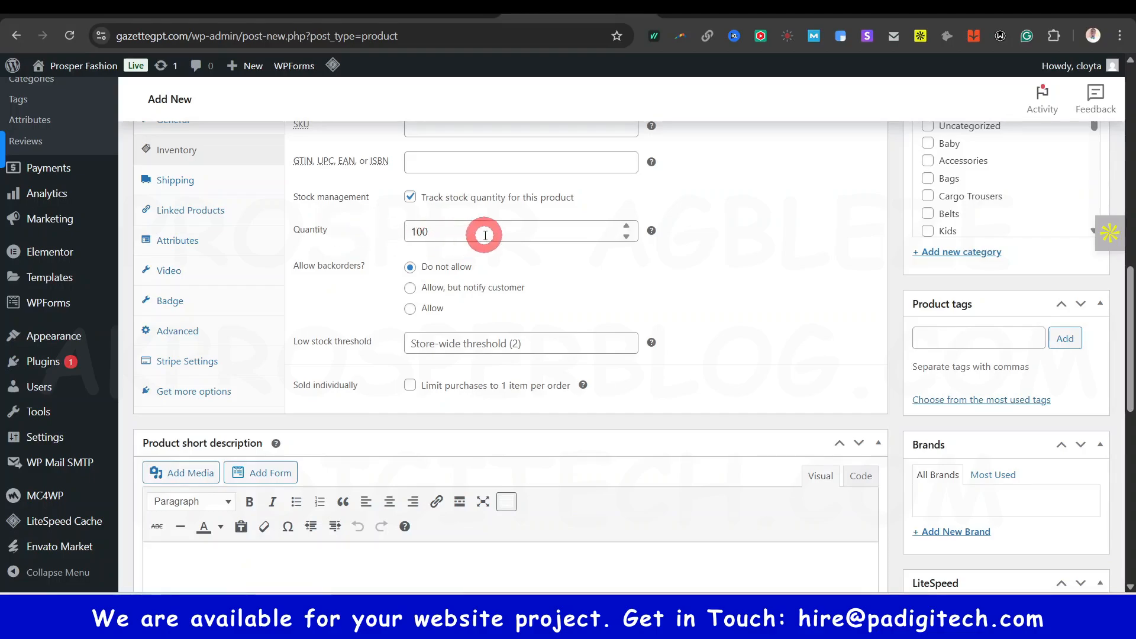
click(559, 344)
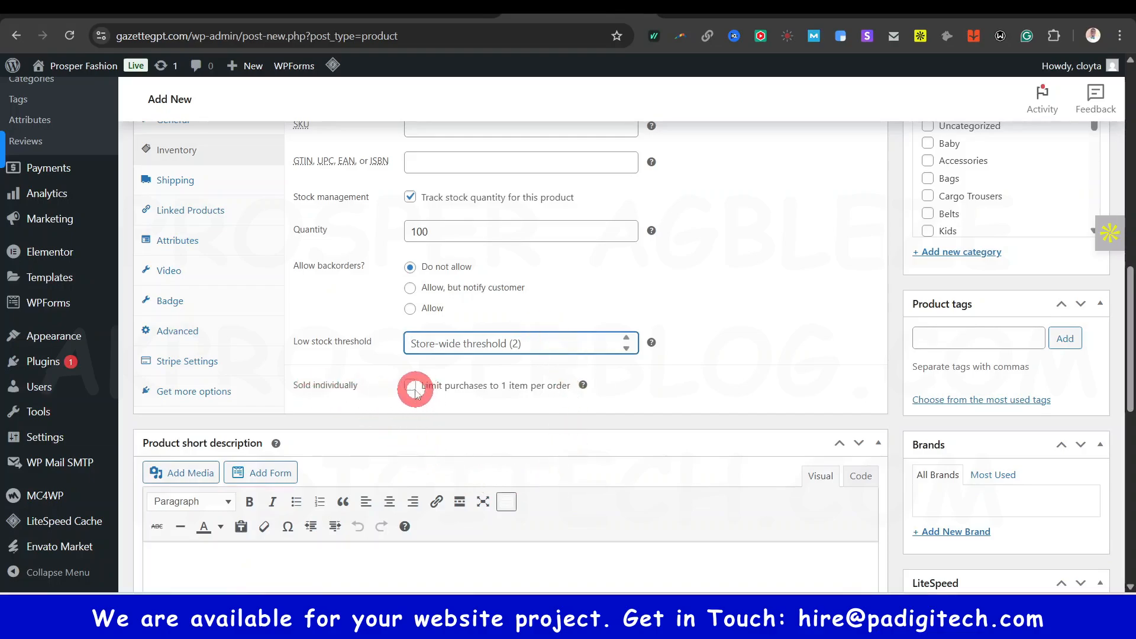
scroll(415, 391, up, 3)
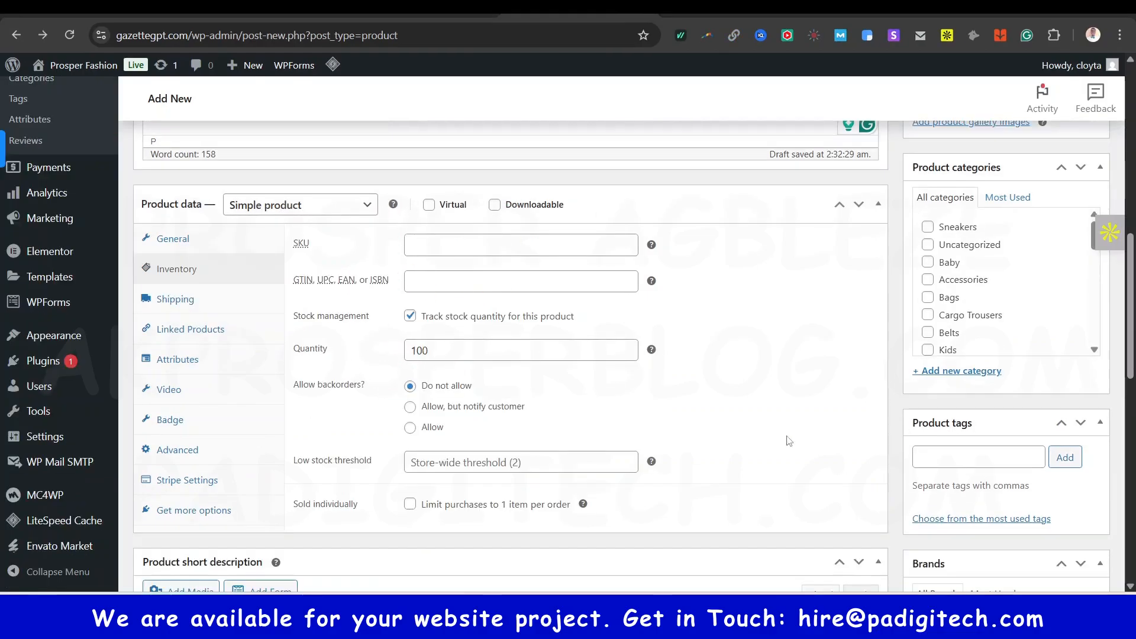
Try the Bulky Package shipping class for the product, and set it back to No shipping class.
click(198, 301)
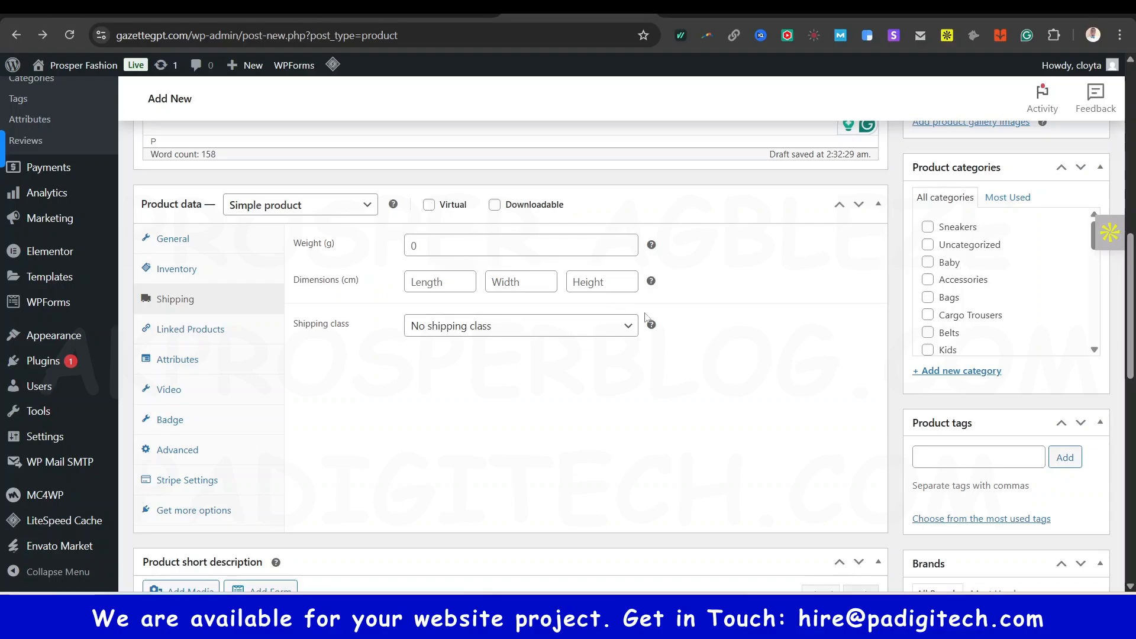
click(511, 331)
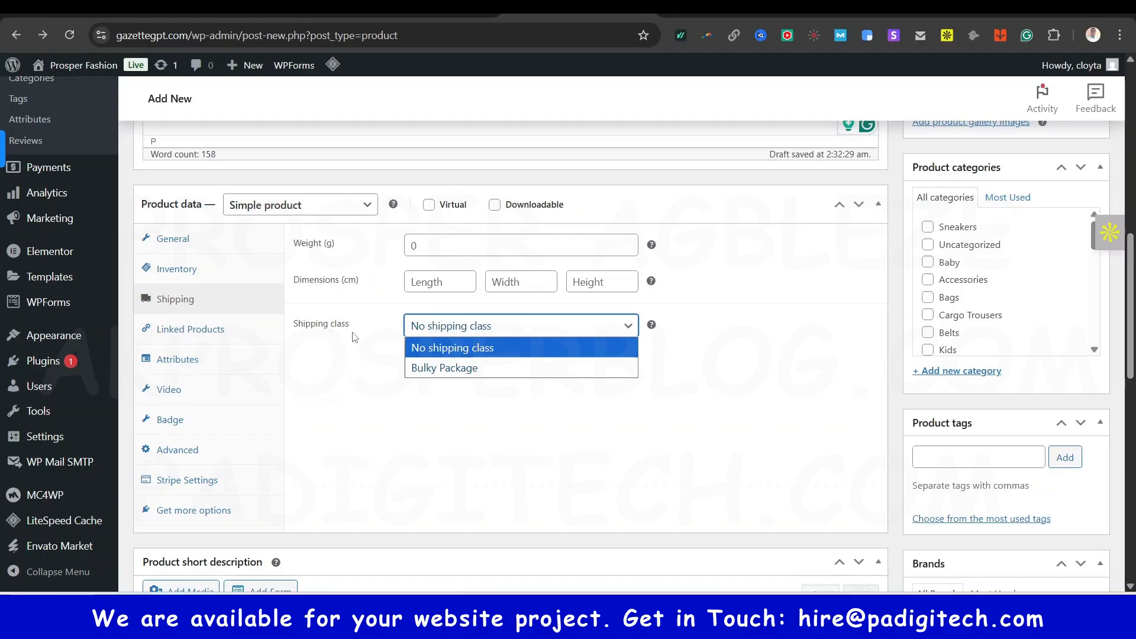
click(469, 368)
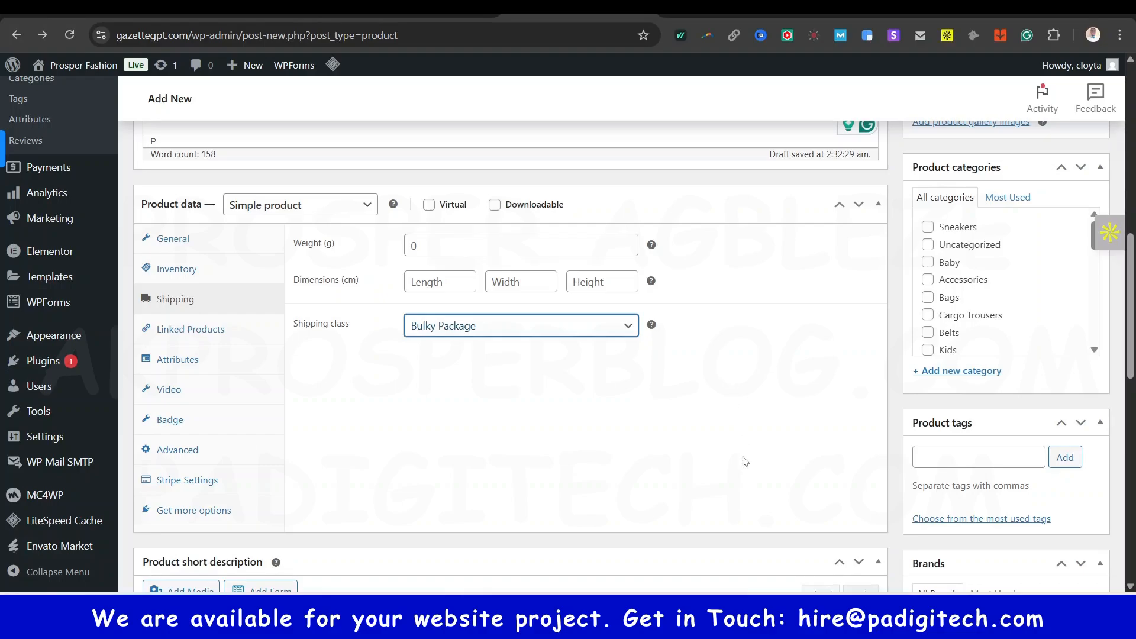
click(482, 325)
click(482, 345)
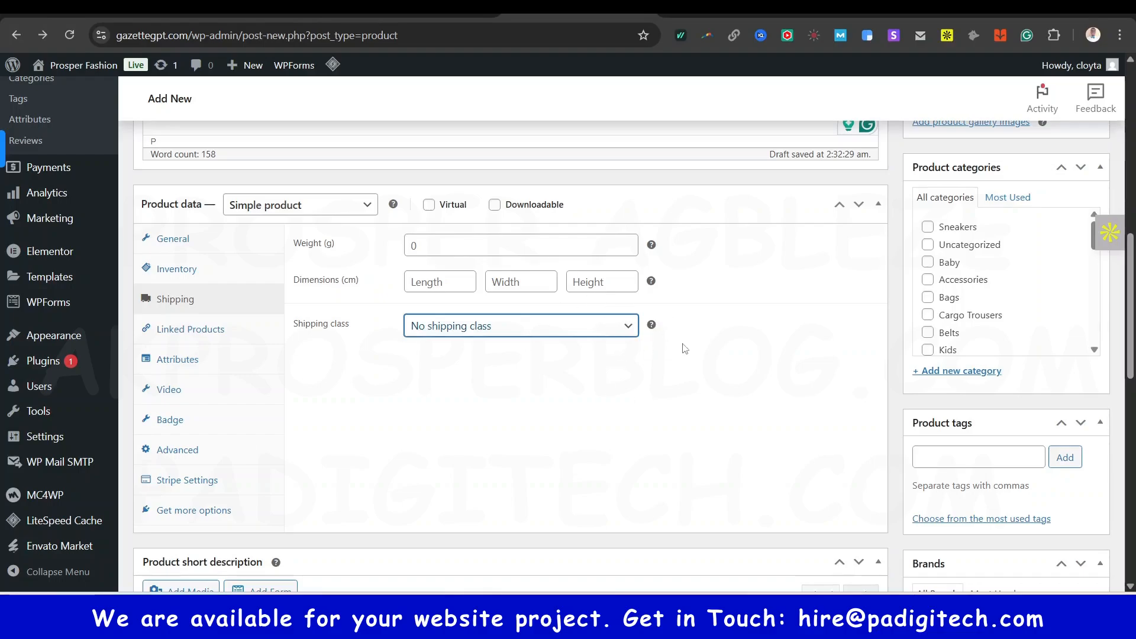
Look through the product's video, advanced and recommended extension settings, and return to the general pricing settings.
click(185, 392)
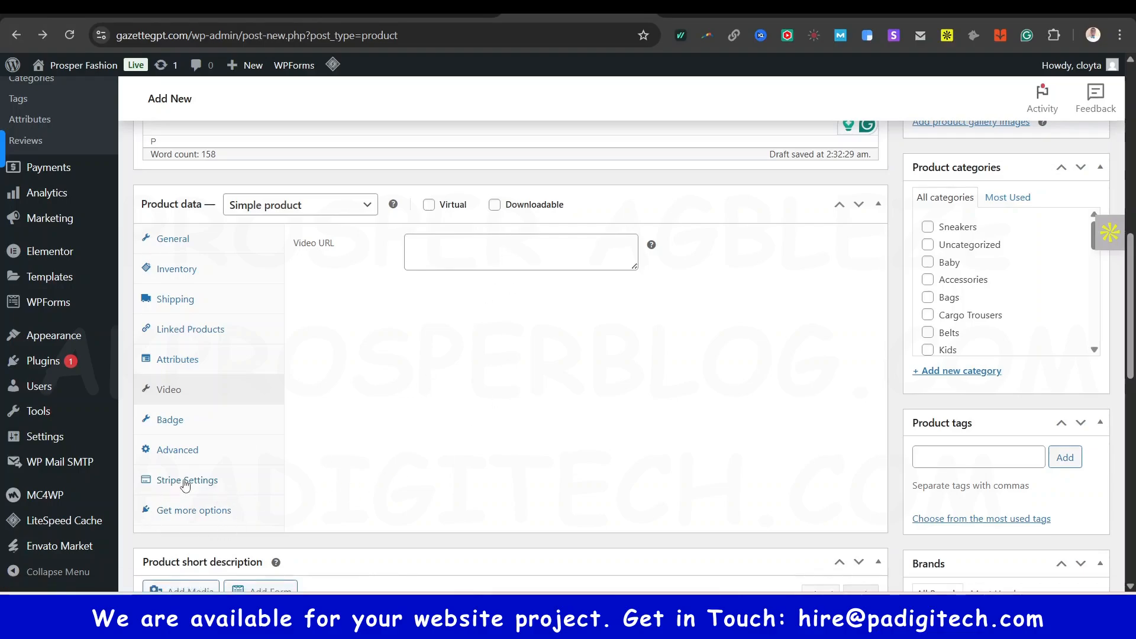
click(195, 459)
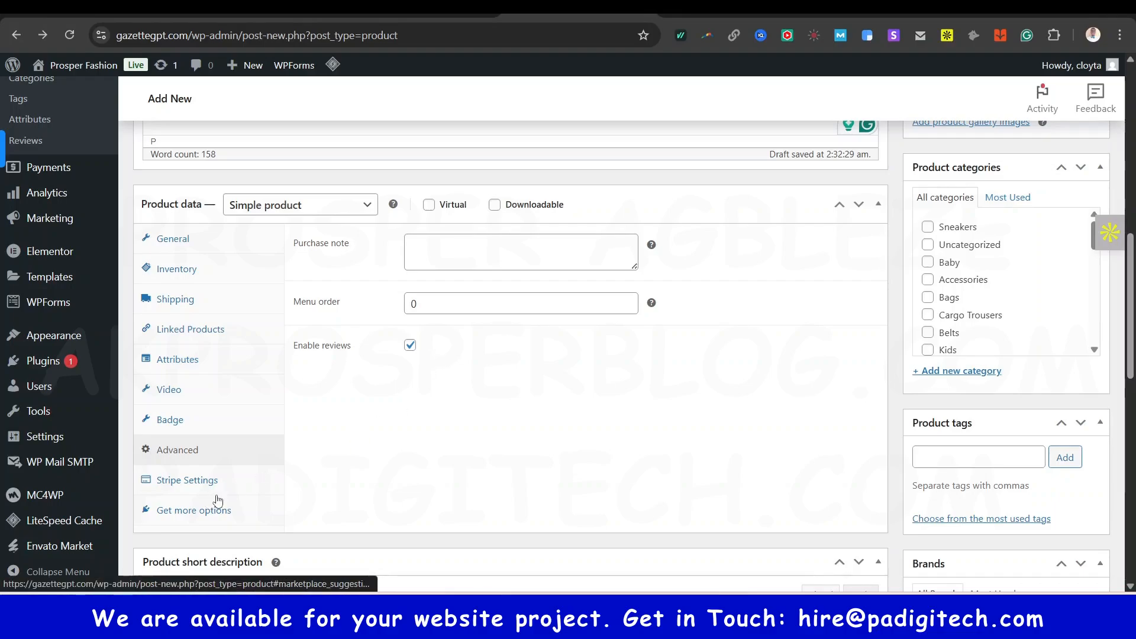
click(200, 524)
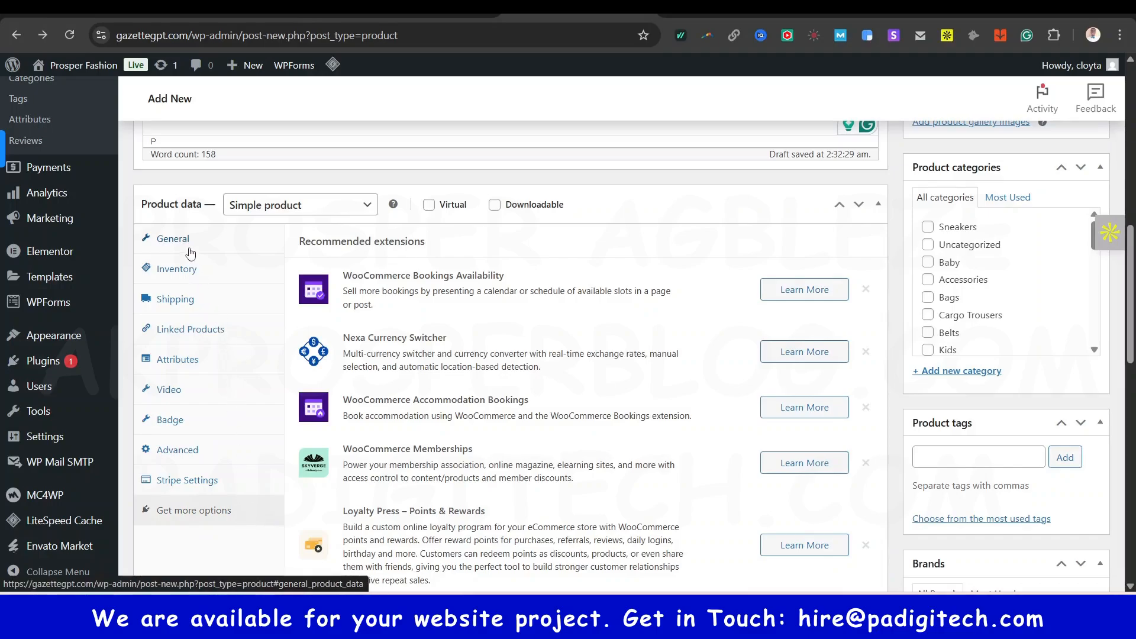
click(172, 239)
Copy the short lorem ipsum summary from the store's jacket page into the new product's short description.
scroll(457, 312, down, 5)
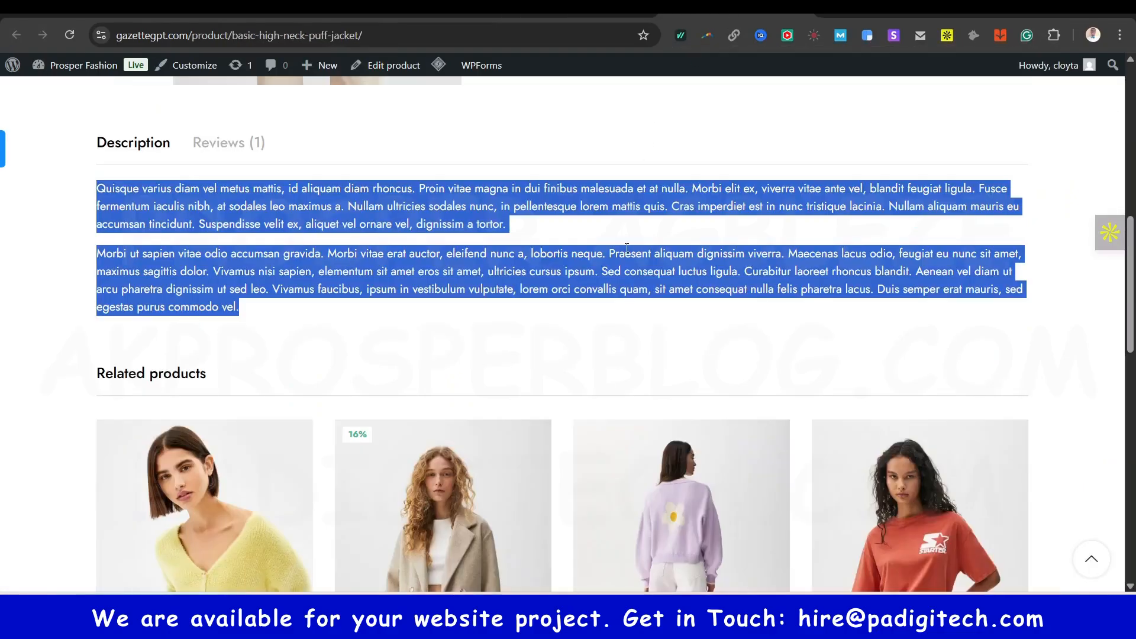
click(632, 245)
scroll(632, 244, up, 5)
scroll(632, 244, up, 4)
triple_click(569, 352)
key(ctrl+c)
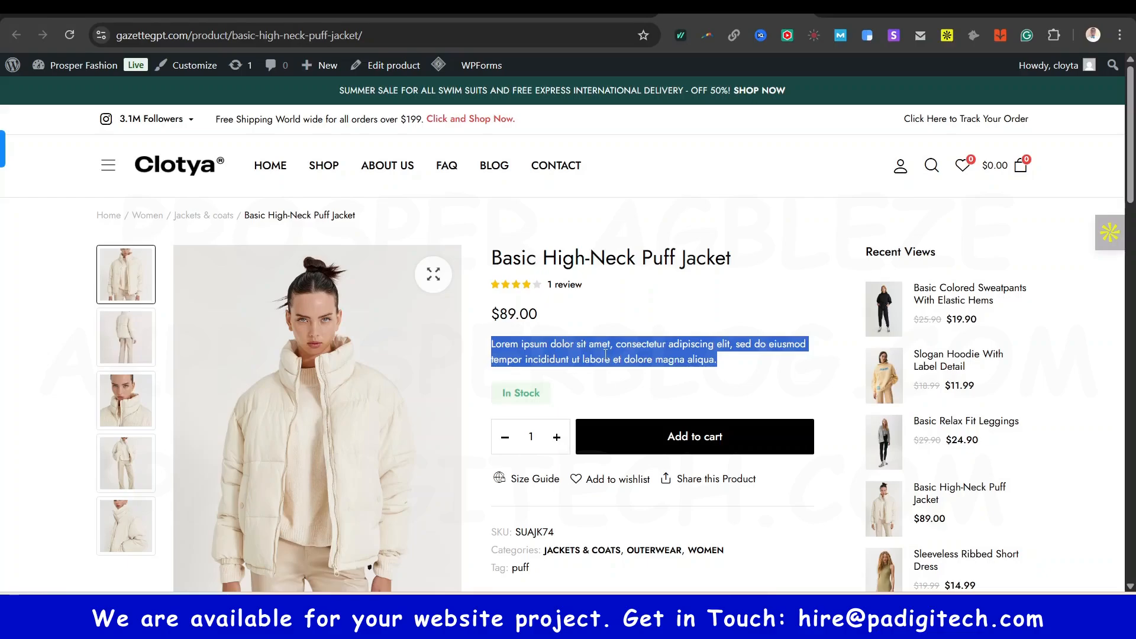
click(595, 19)
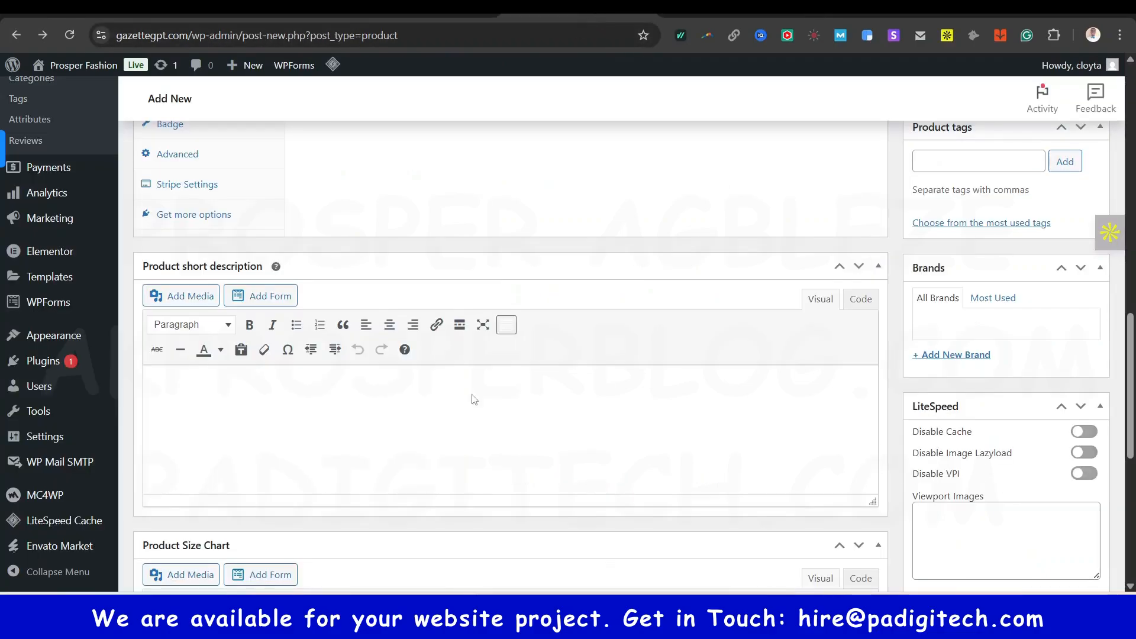
click(422, 434)
key(ctrl+v)
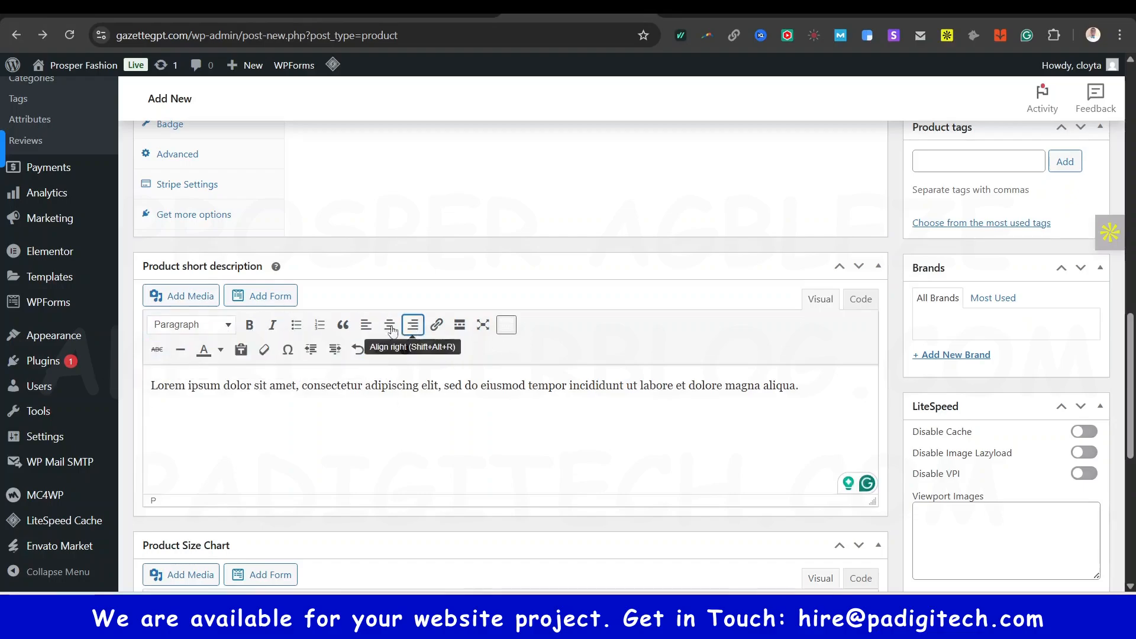
Look over the Product Size Chart section below the short description.
scroll(447, 352, down, 3)
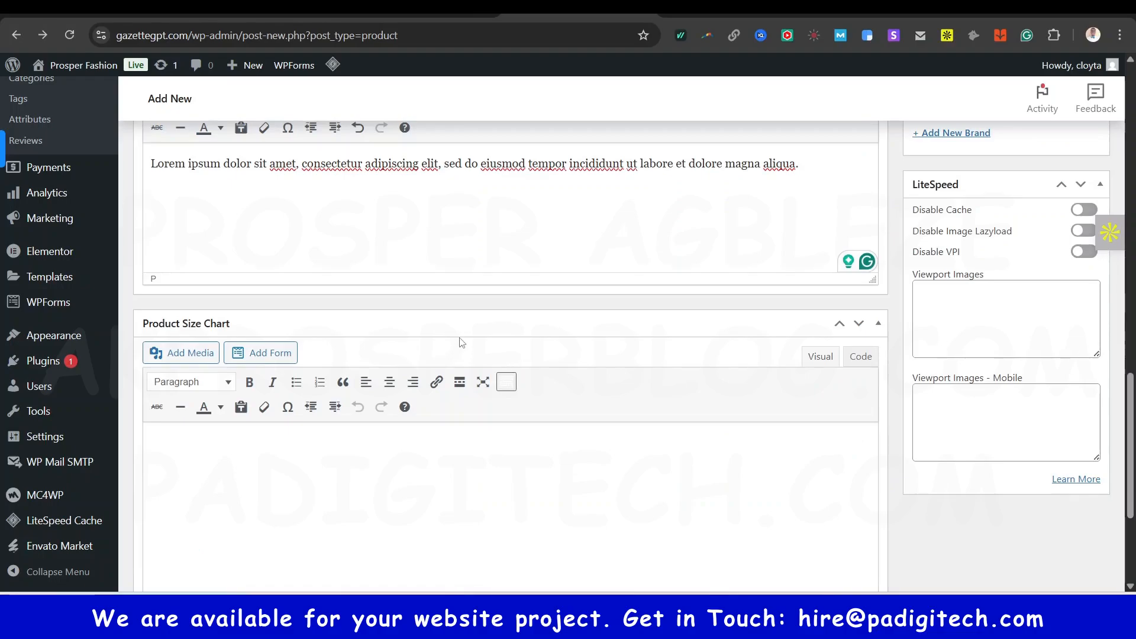
scroll(462, 343, down, 2)
scroll(424, 525, down, 1)
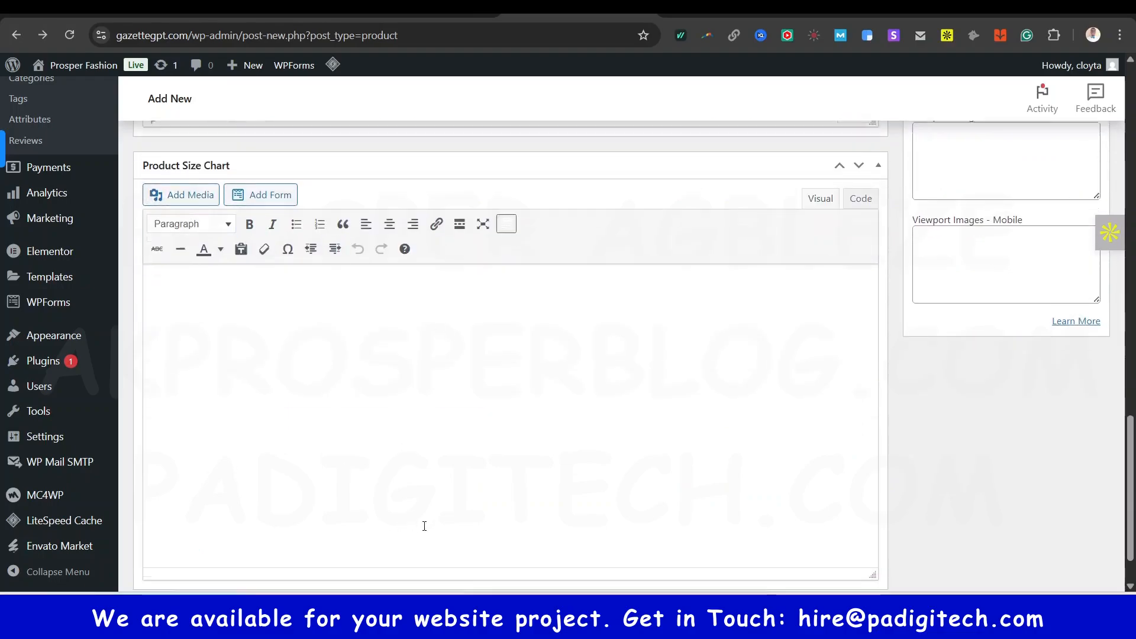
Look through the gallery photos on the store's existing Basic High-Neck Puff Jacket page as a reference for the new product's images.
scroll(522, 357, up, 15)
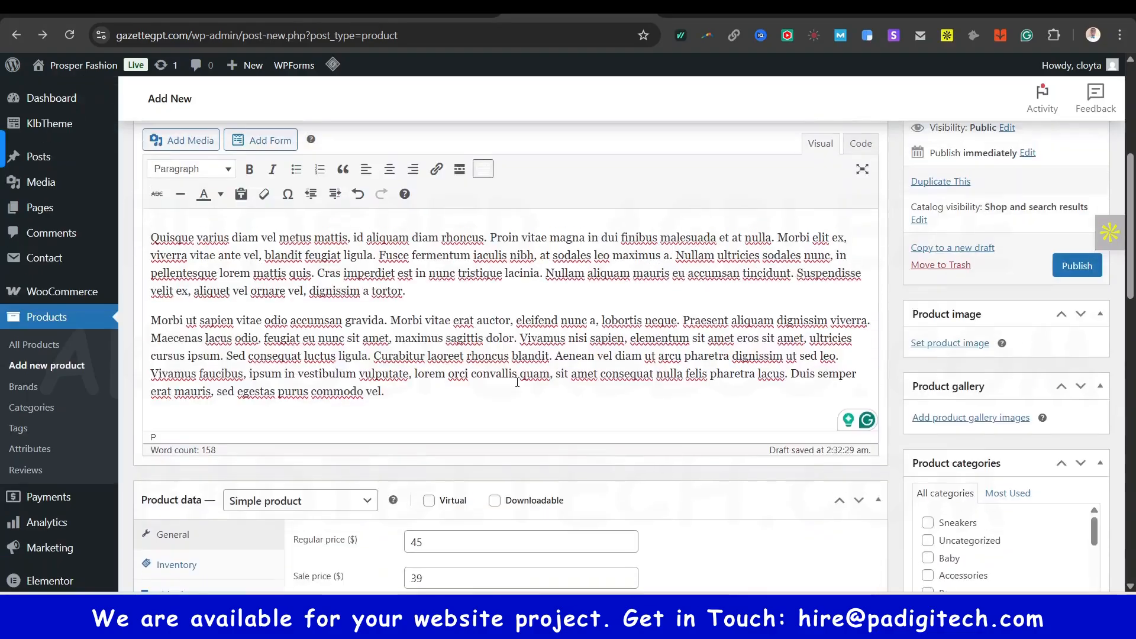
scroll(485, 480, down, 5)
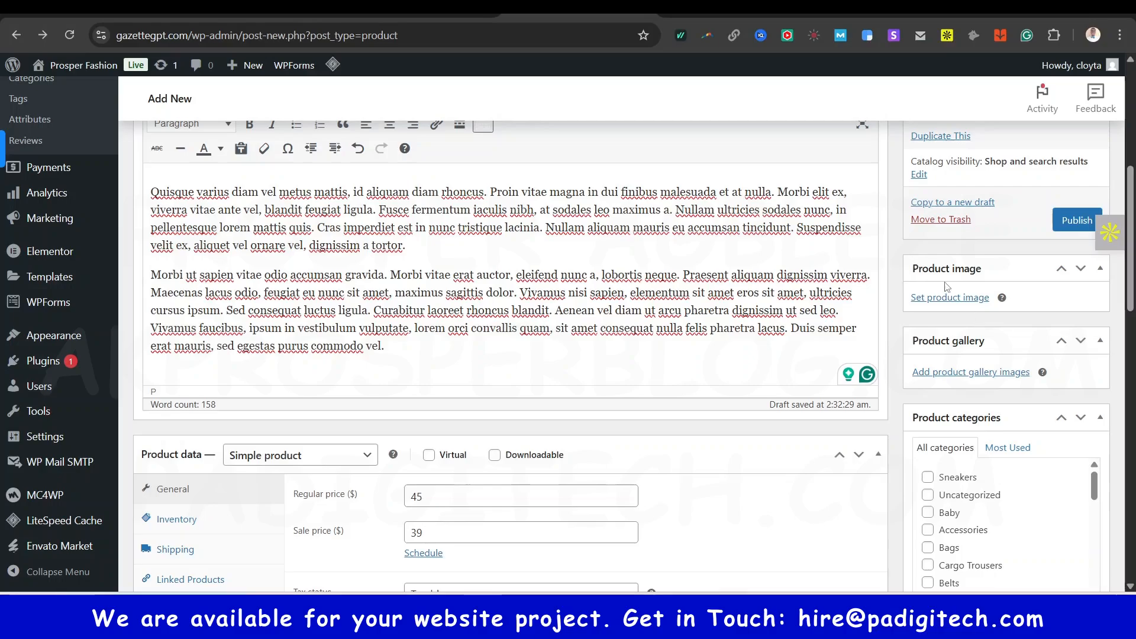
click(734, 8)
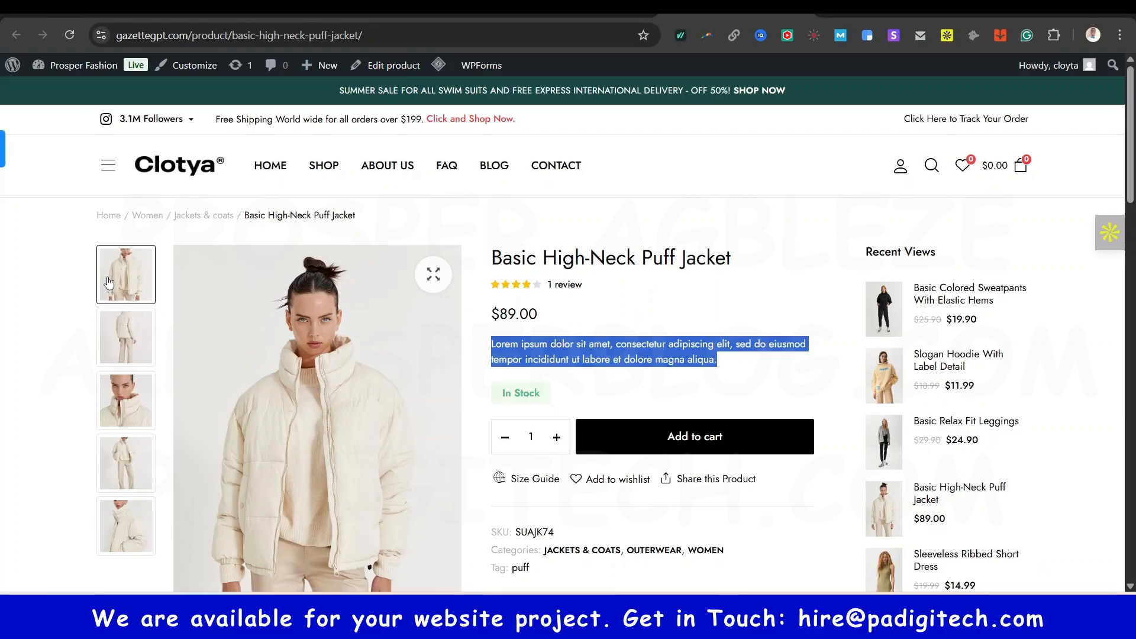
click(120, 522)
click(126, 461)
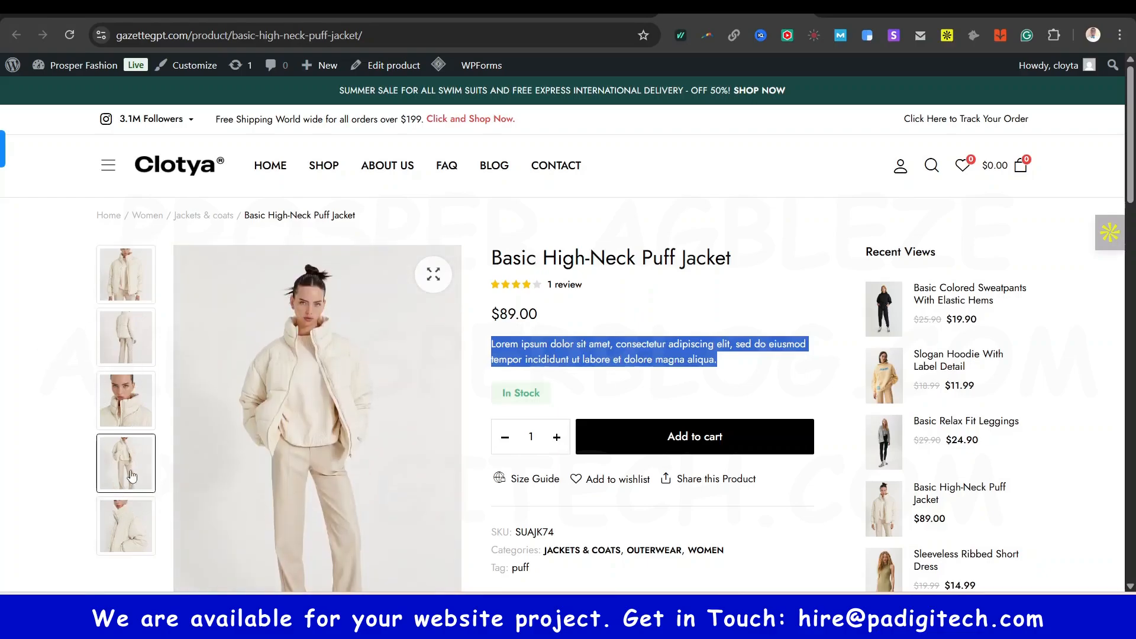
click(129, 338)
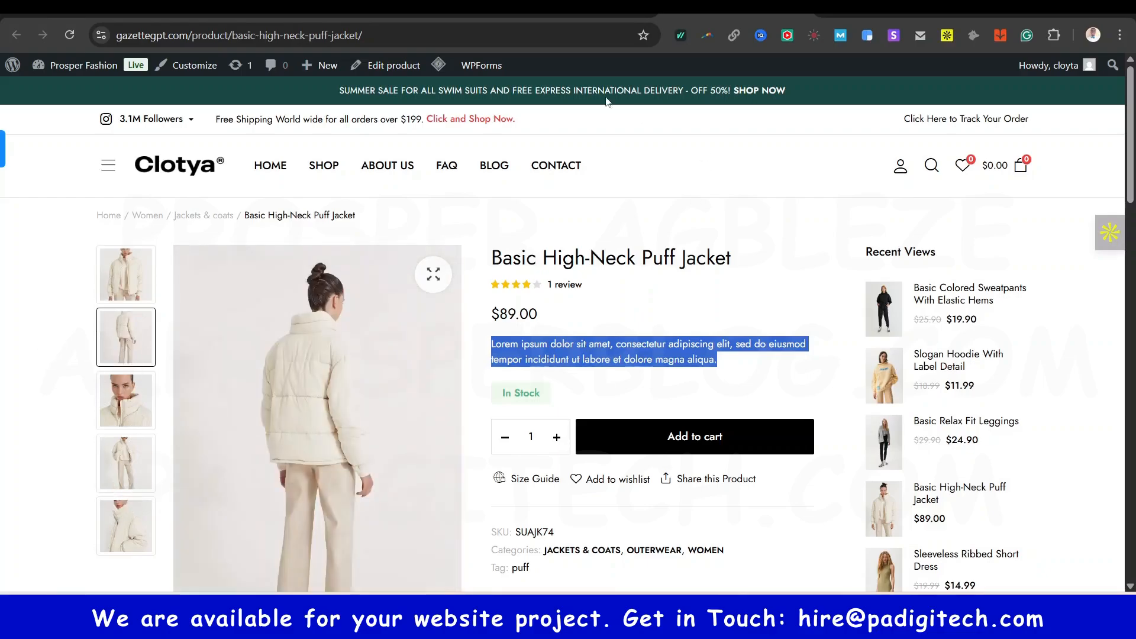
Set pexels-eliasjaara-15761451-scaled.jpg from the media library as the new product's main image.
click(569, 9)
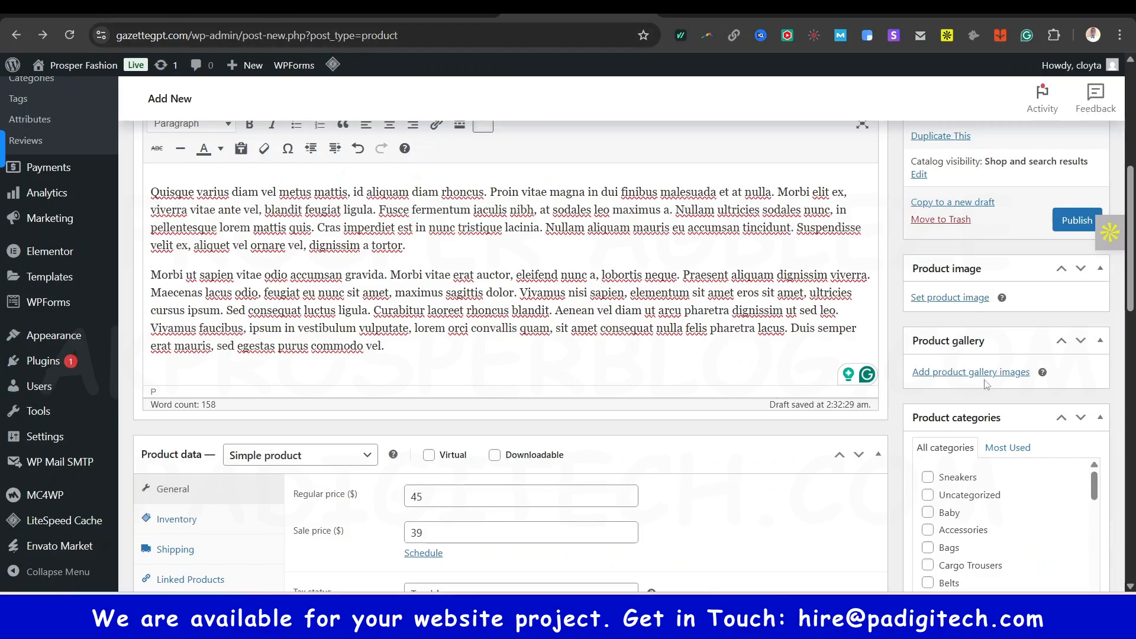
click(955, 298)
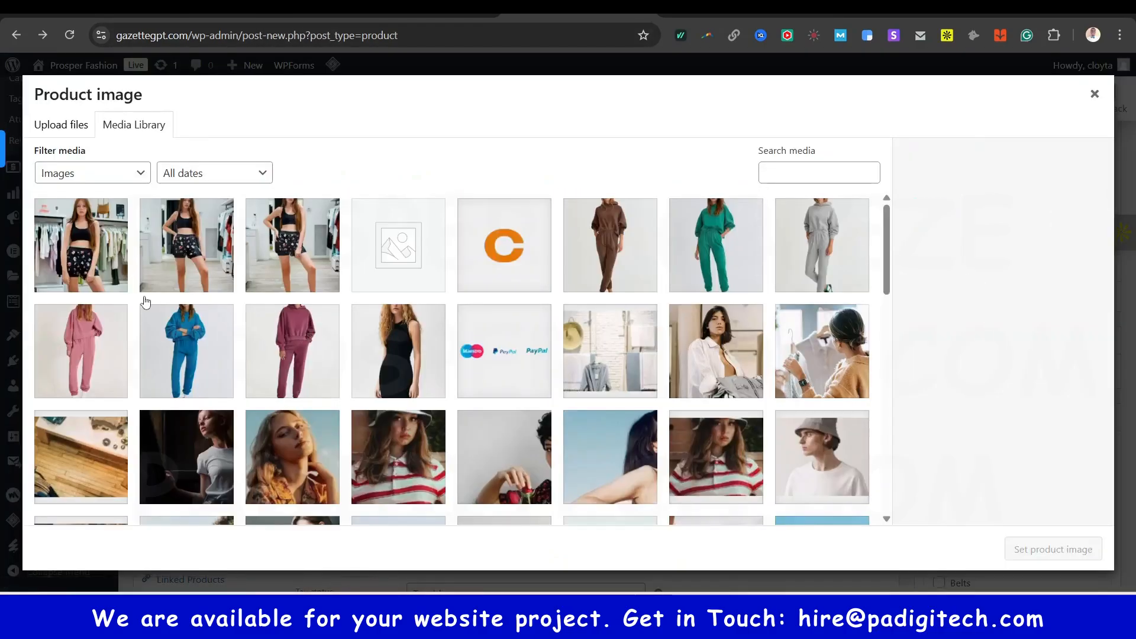
click(67, 260)
click(193, 262)
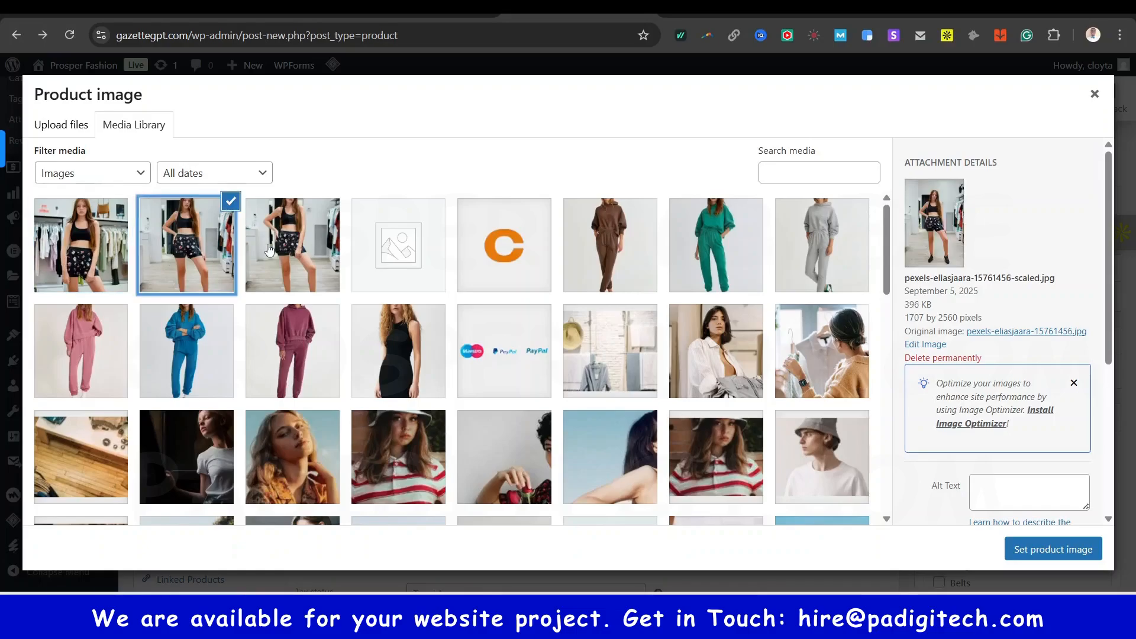
click(269, 252)
click(79, 248)
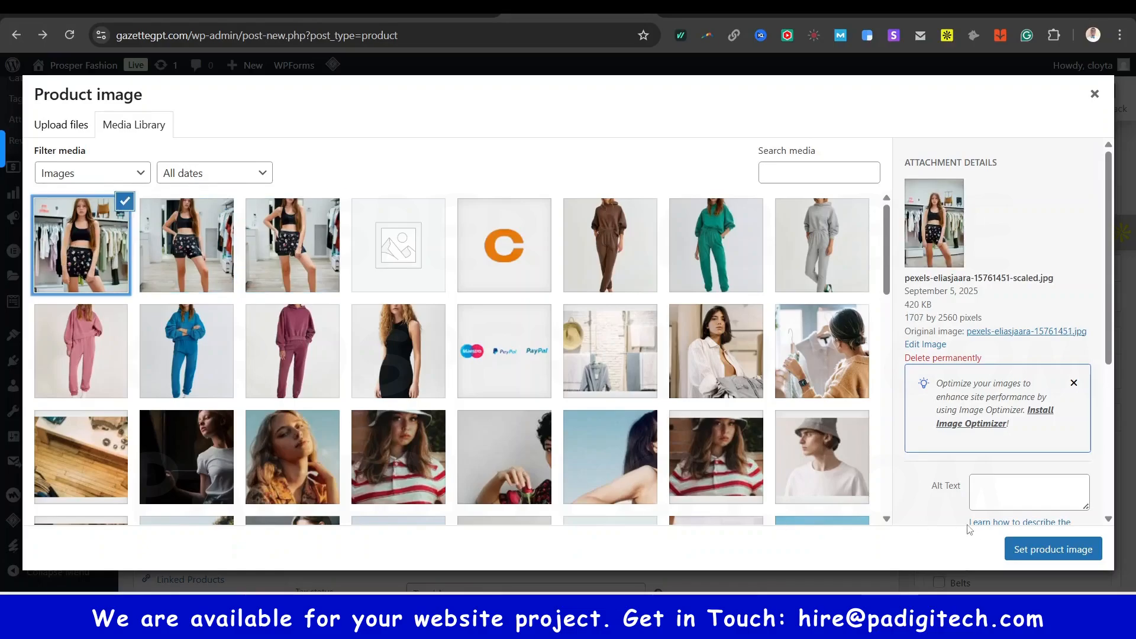
click(1059, 550)
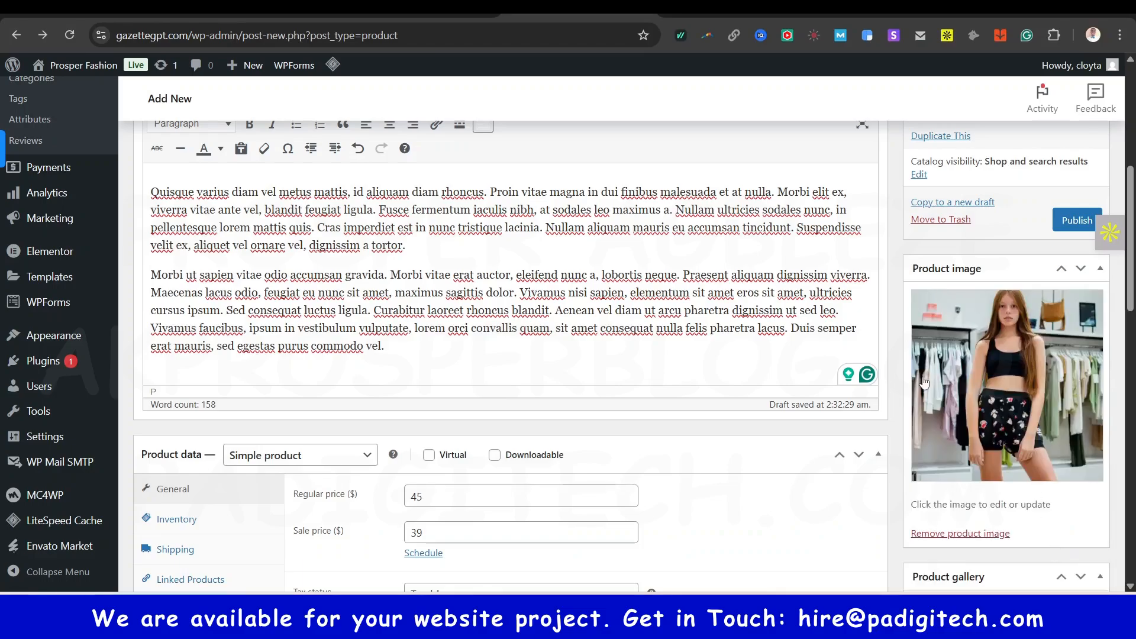
scroll(923, 383, down, 3)
click(965, 390)
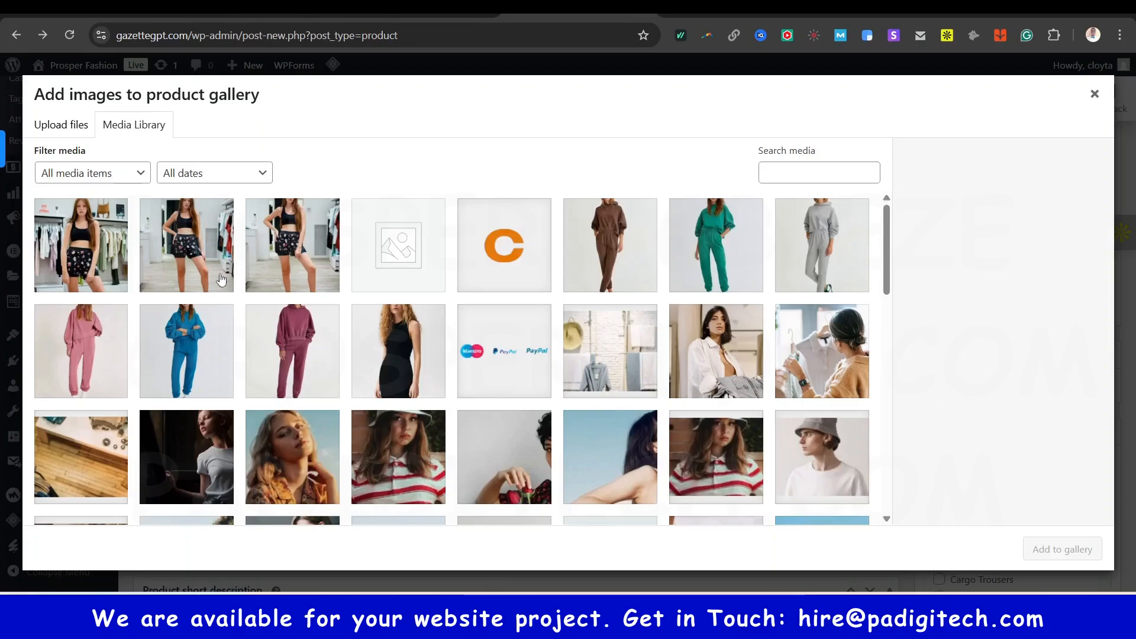
click(73, 251)
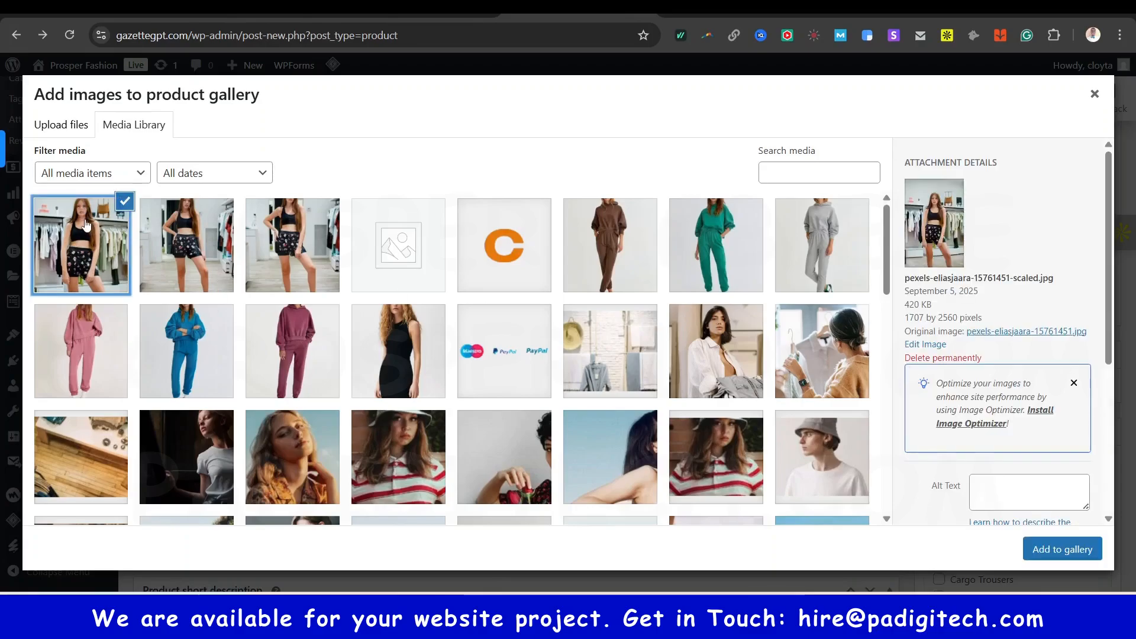
click(159, 245)
click(98, 237)
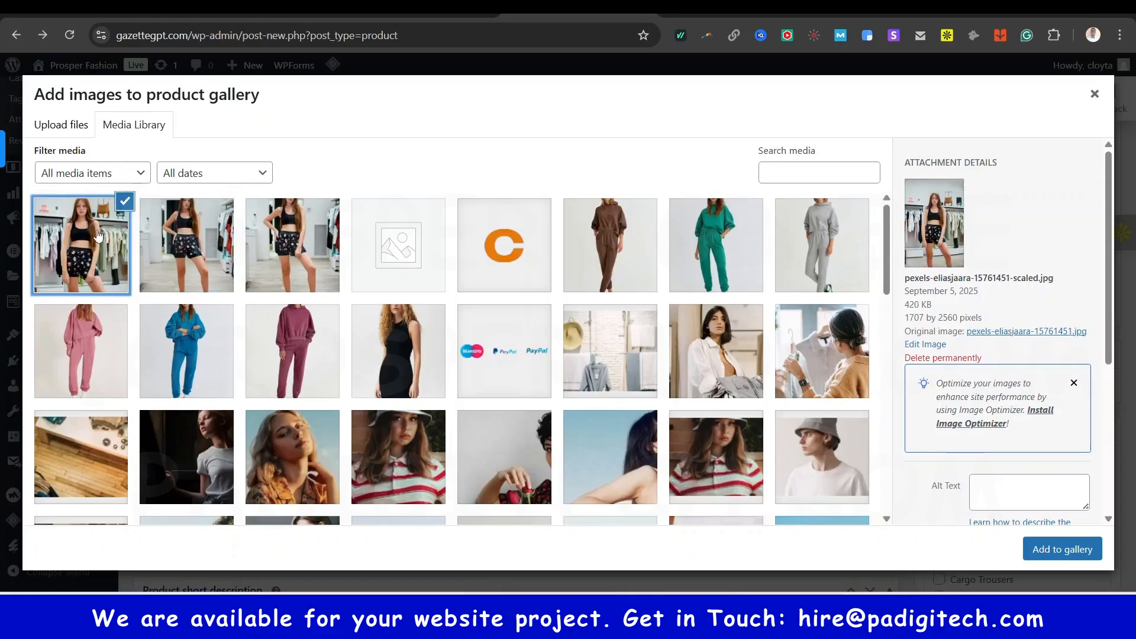
click(158, 248)
click(302, 245)
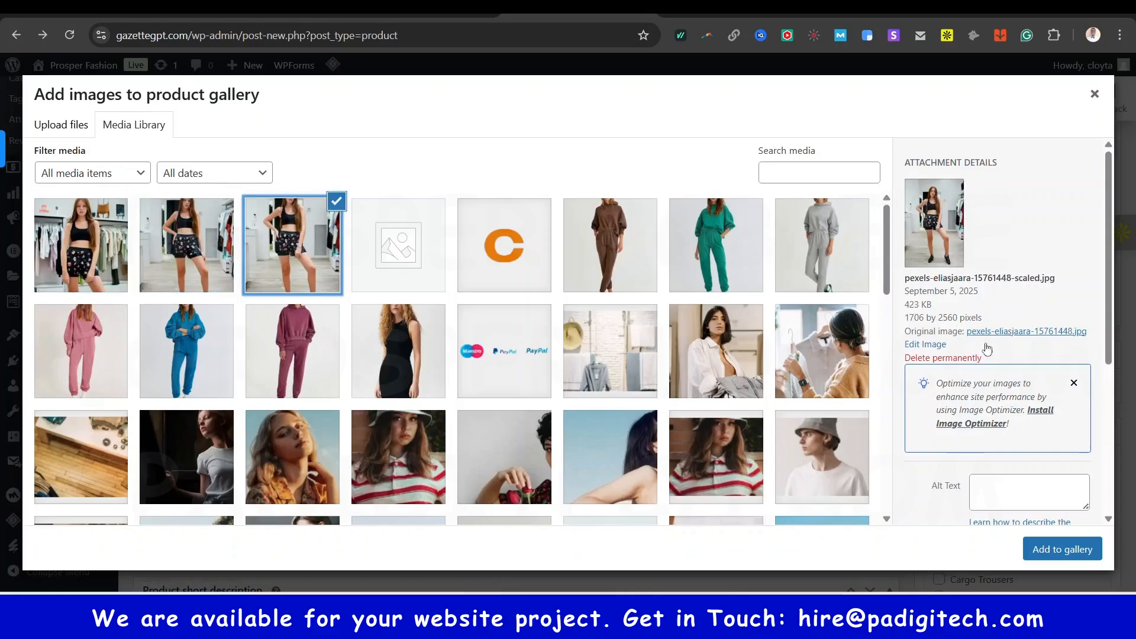
click(1092, 94)
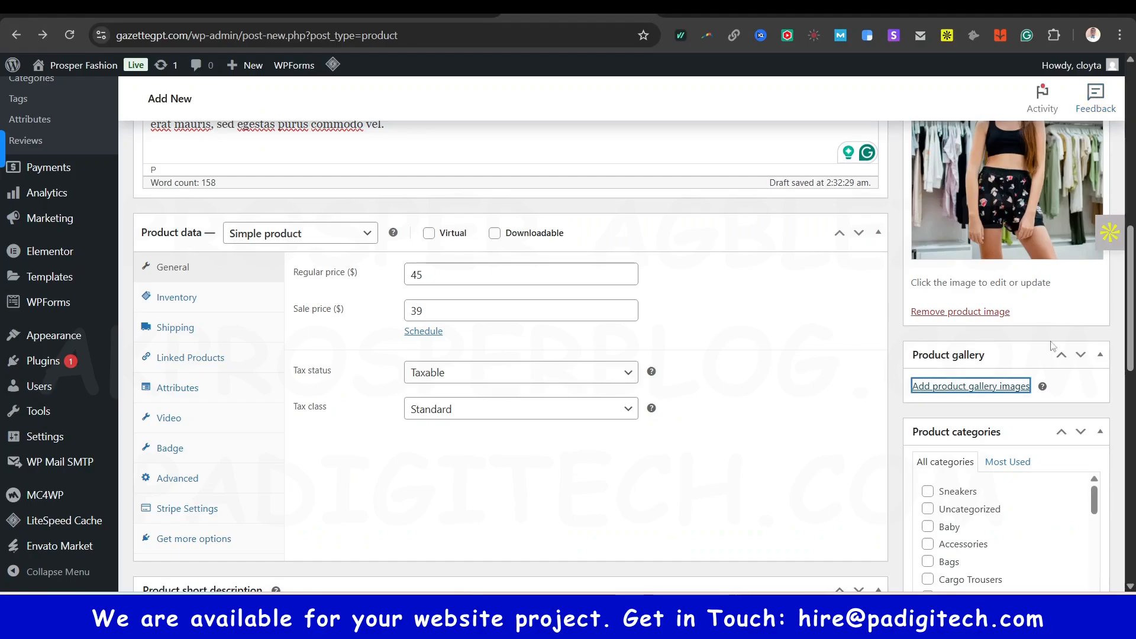
Add the other two photos of the woman in patterned shorts from the media library to the product gallery.
click(990, 392)
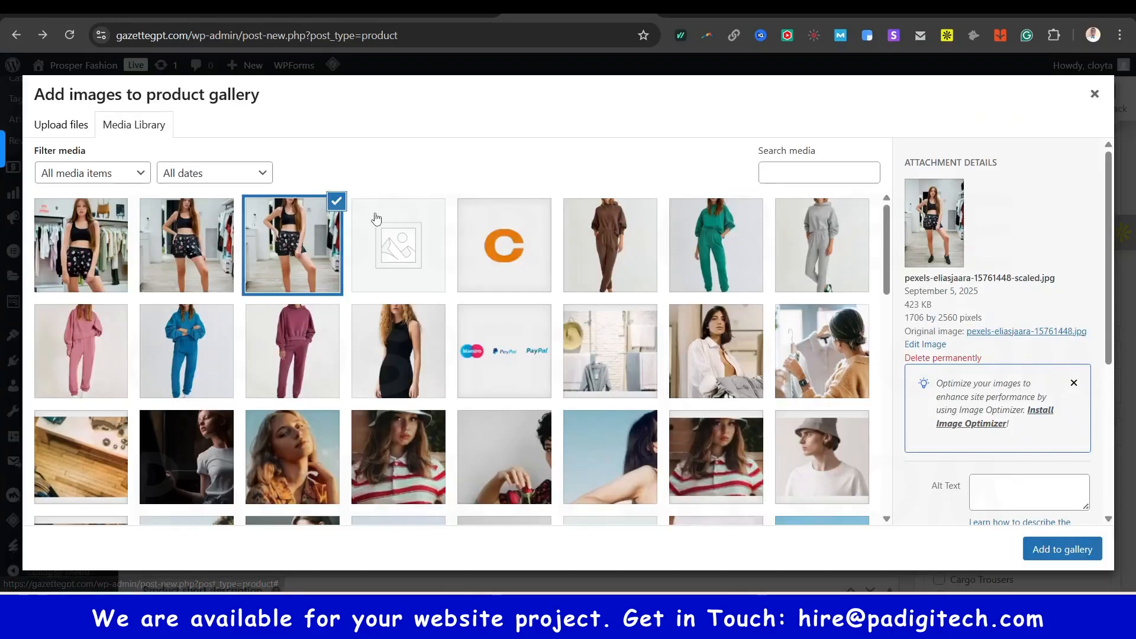
click(188, 231)
click(292, 208)
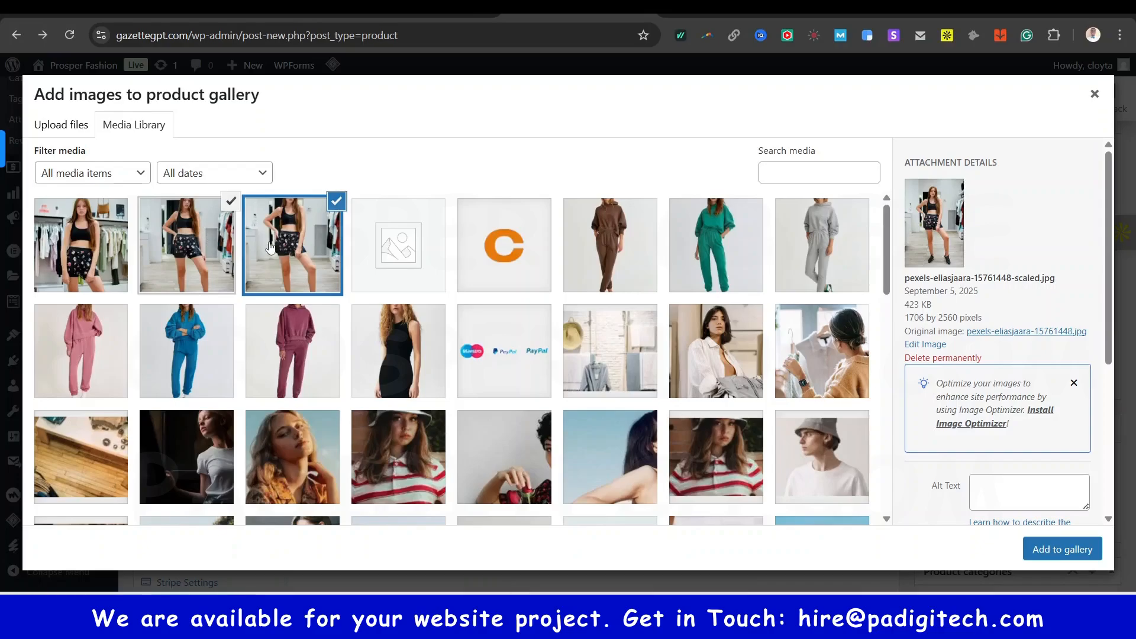
click(1044, 550)
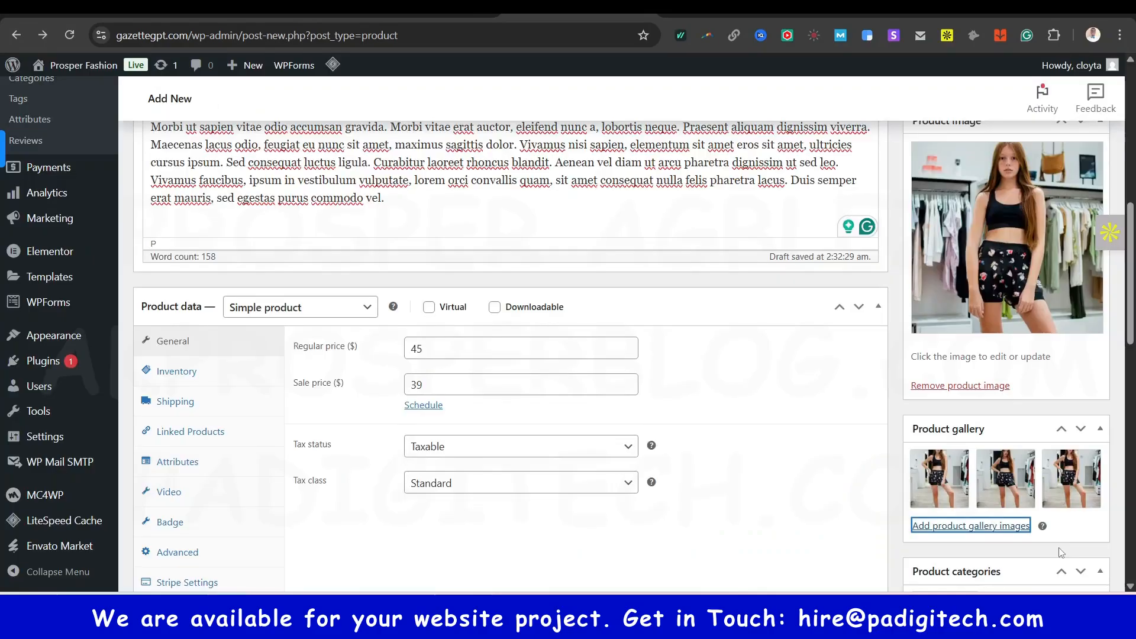
Remove the duplicate third photo from the product gallery.
mouse_move(951, 481)
mouse_move(1046, 499)
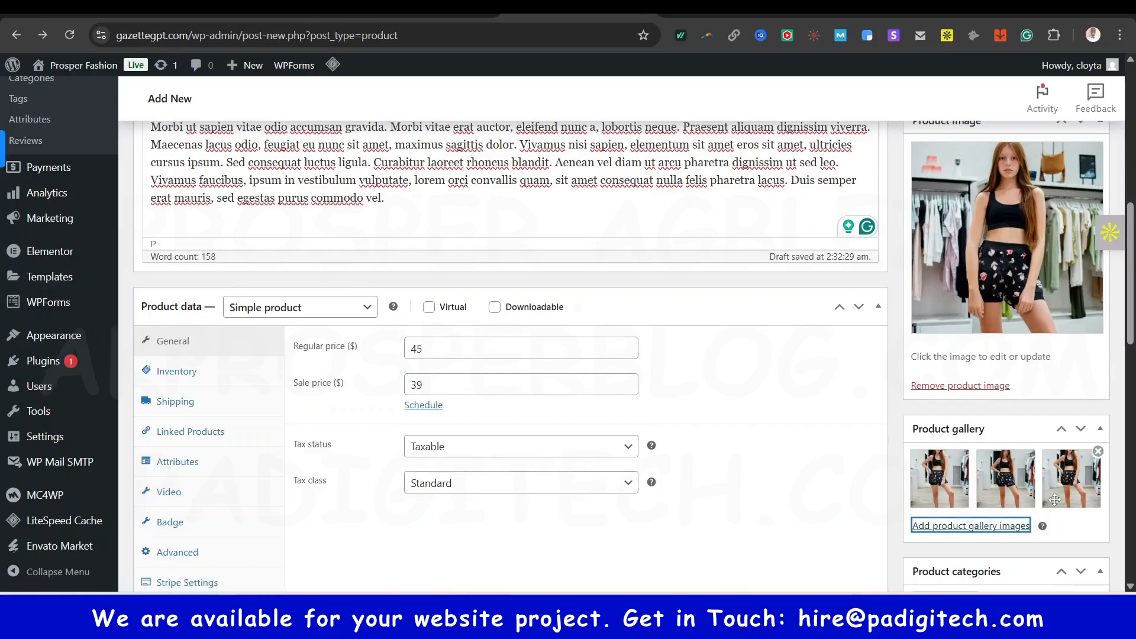
click(1099, 454)
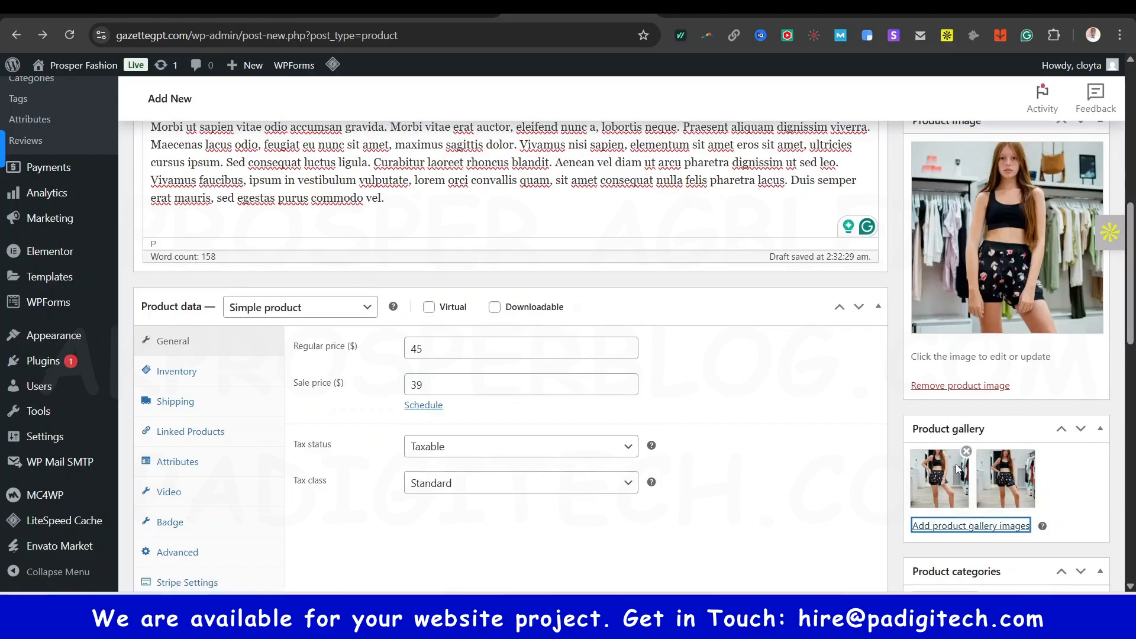
mouse_move(947, 481)
Assign the product to the Accessories and Belts categories.
scroll(1012, 532, down, 5)
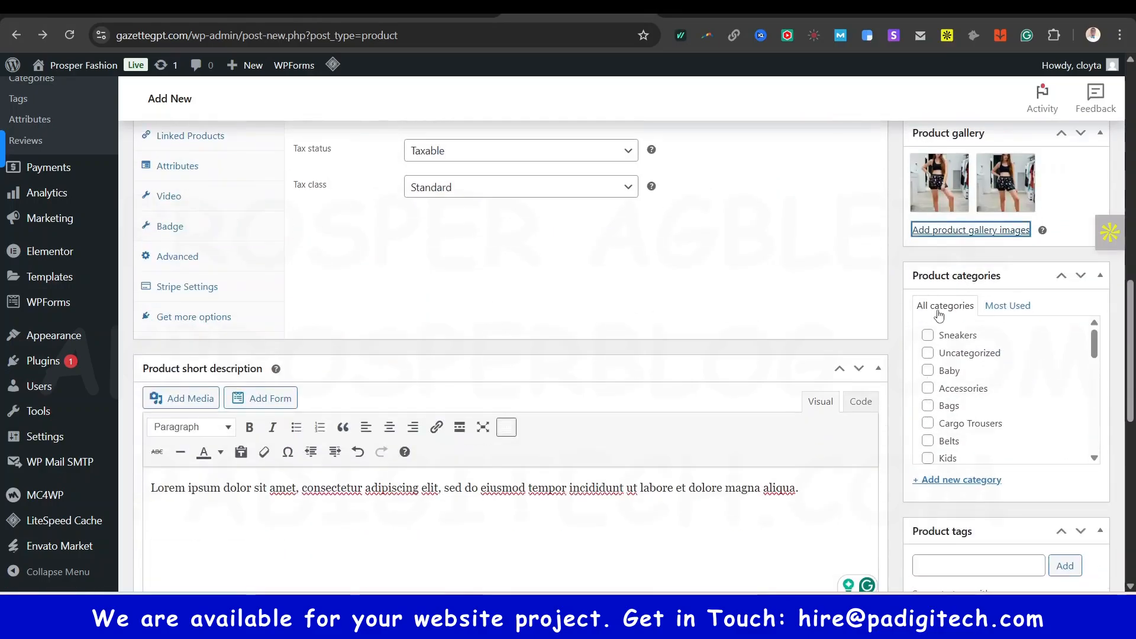
click(928, 388)
click(928, 441)
scroll(983, 426, down, 5)
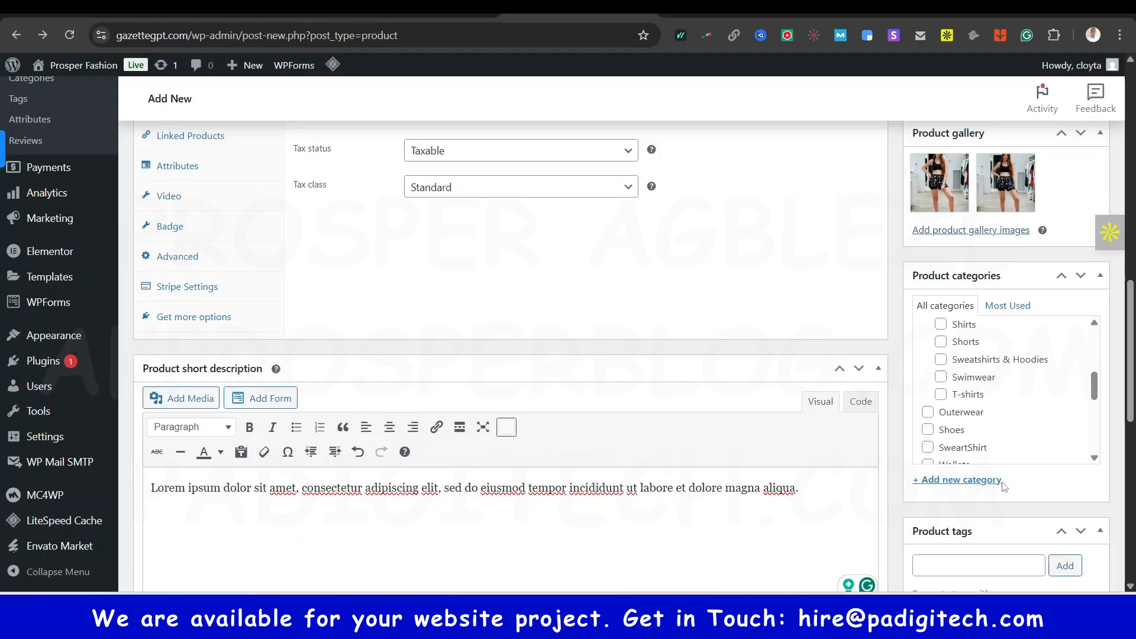
Check the product tags and brands sections, leaving both empty, and publish the product.
scroll(1004, 486, down, 2)
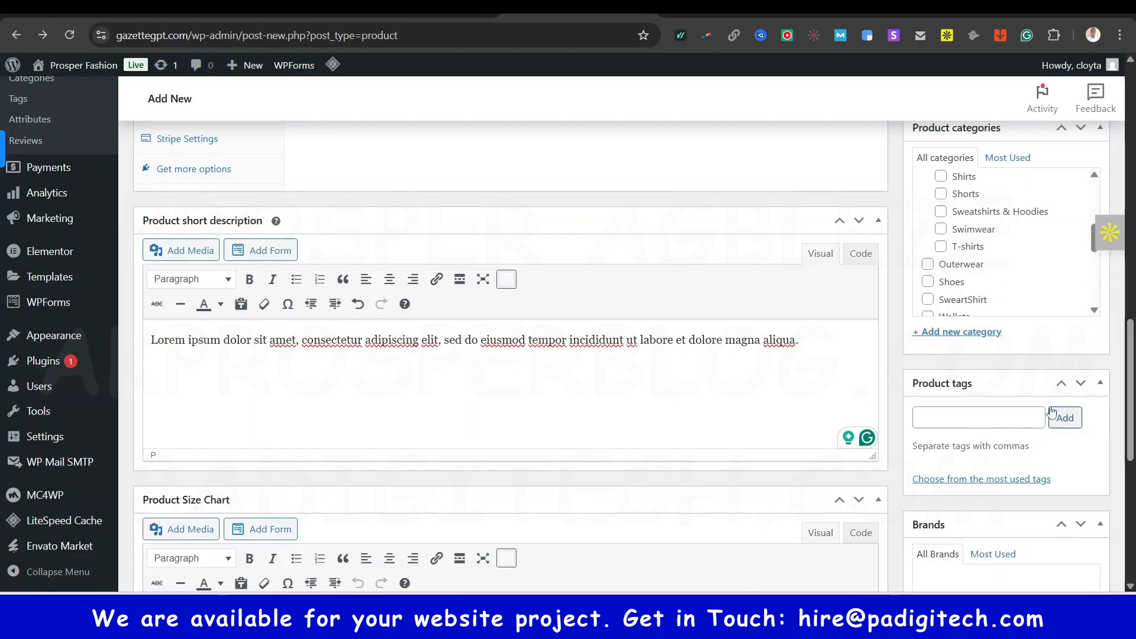
scroll(1052, 411, down, 1)
scroll(1052, 411, down, 1)
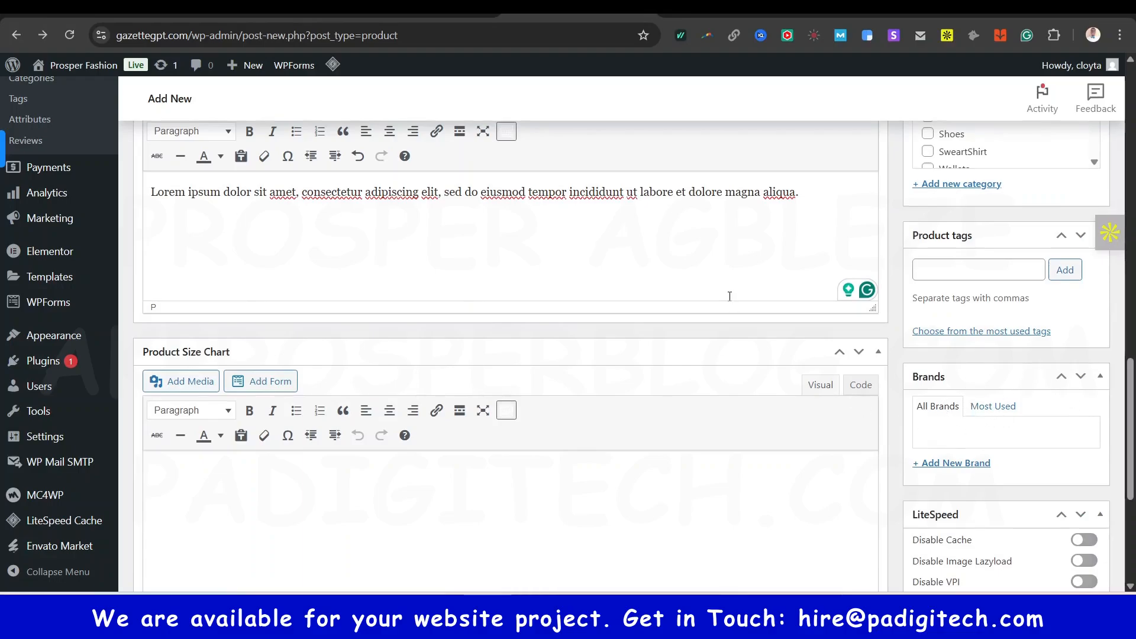
scroll(730, 296, up, 6)
scroll(1040, 452, up, 10)
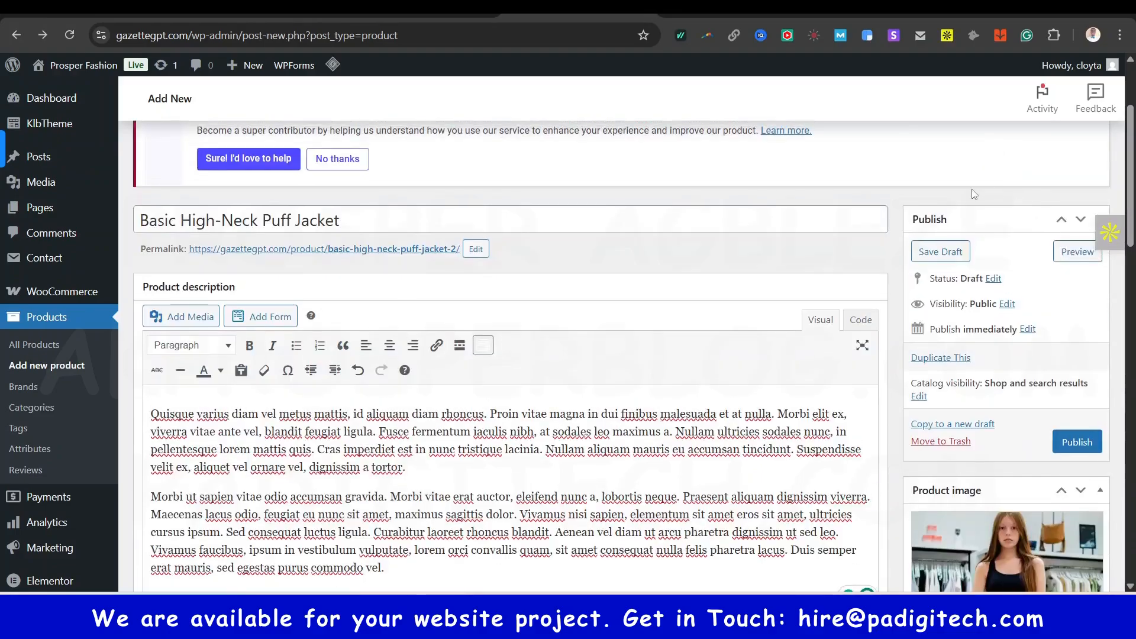
click(1081, 448)
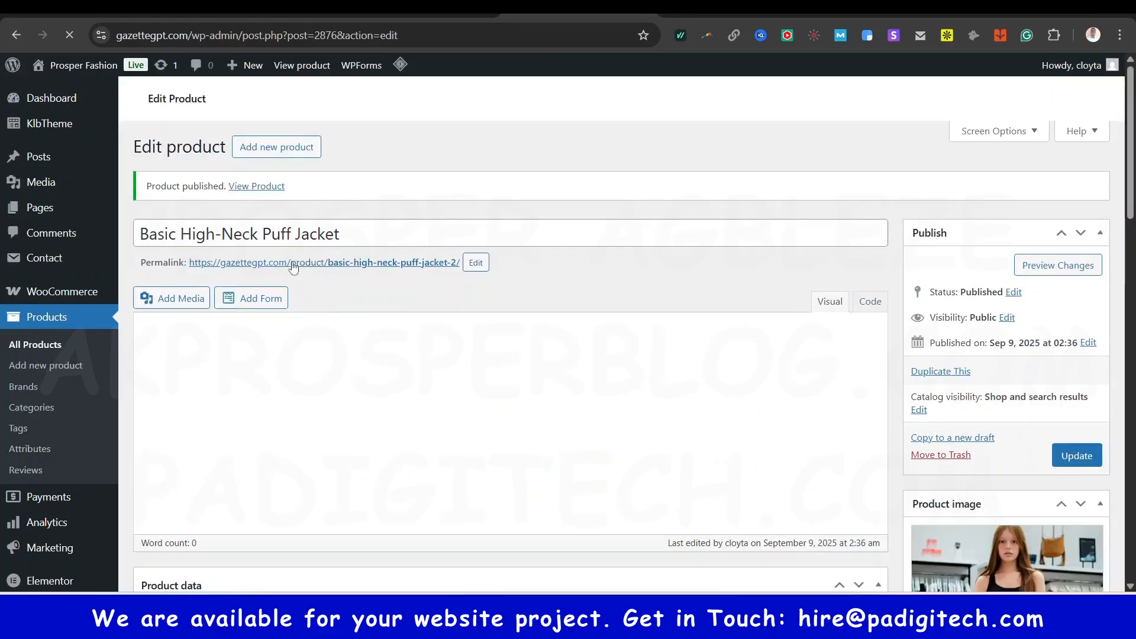
Open the published product's permalink in a new browser tab and look over its saved details in the editor.
right_click(358, 264)
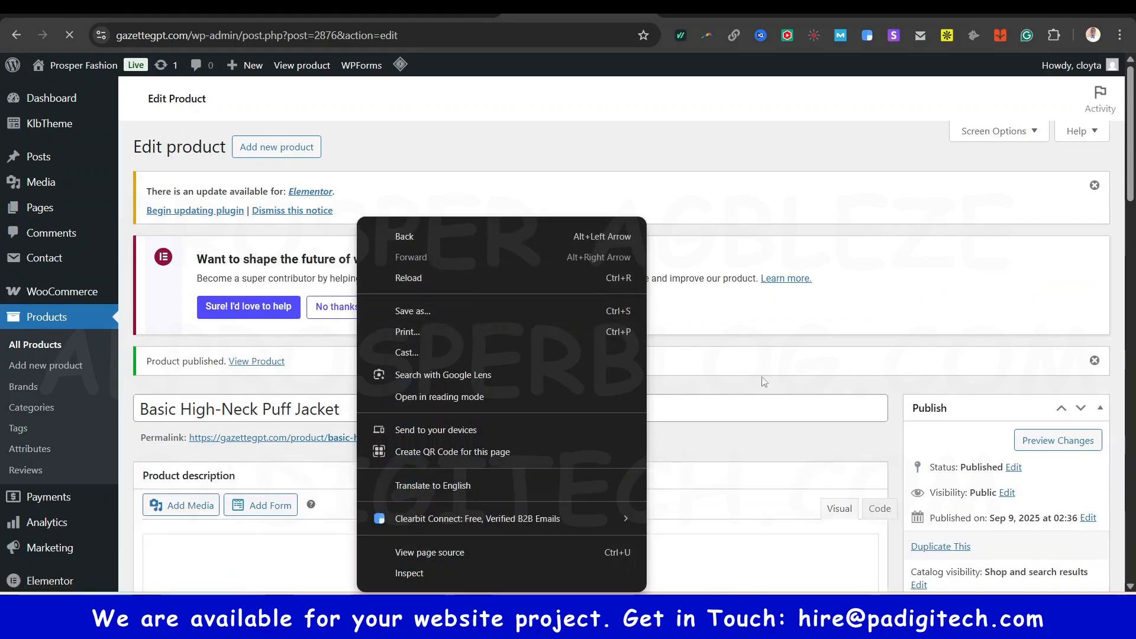
click(347, 425)
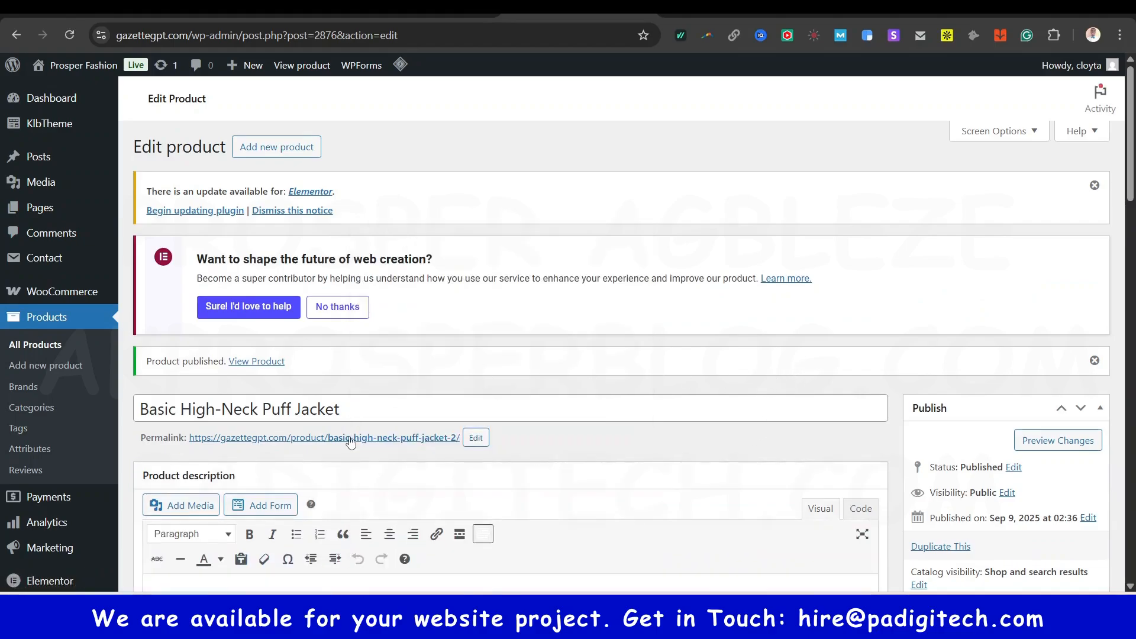
right_click(346, 438)
click(436, 255)
scroll(497, 317, down, 5)
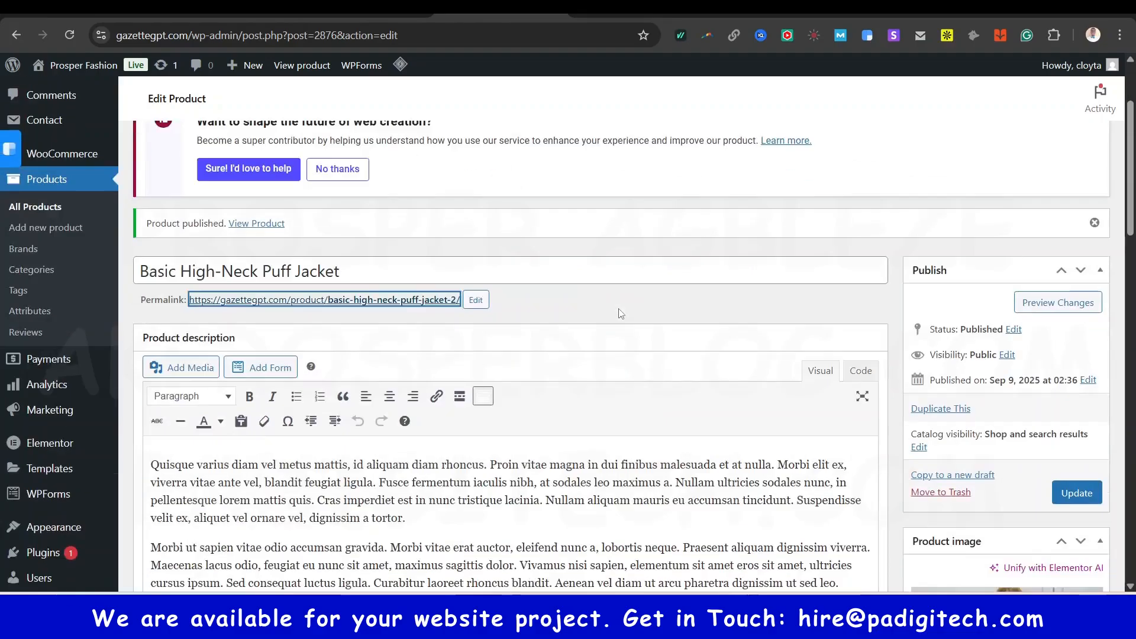
scroll(702, 298, down, 6)
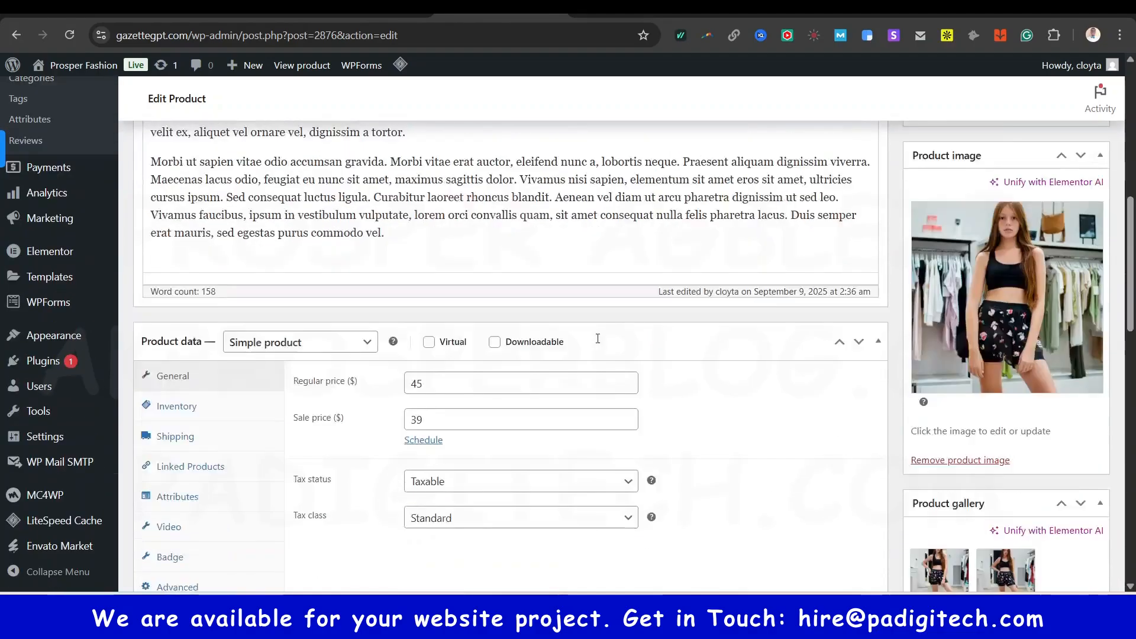
scroll(747, 522, down, 4)
scroll(769, 474, up, 9)
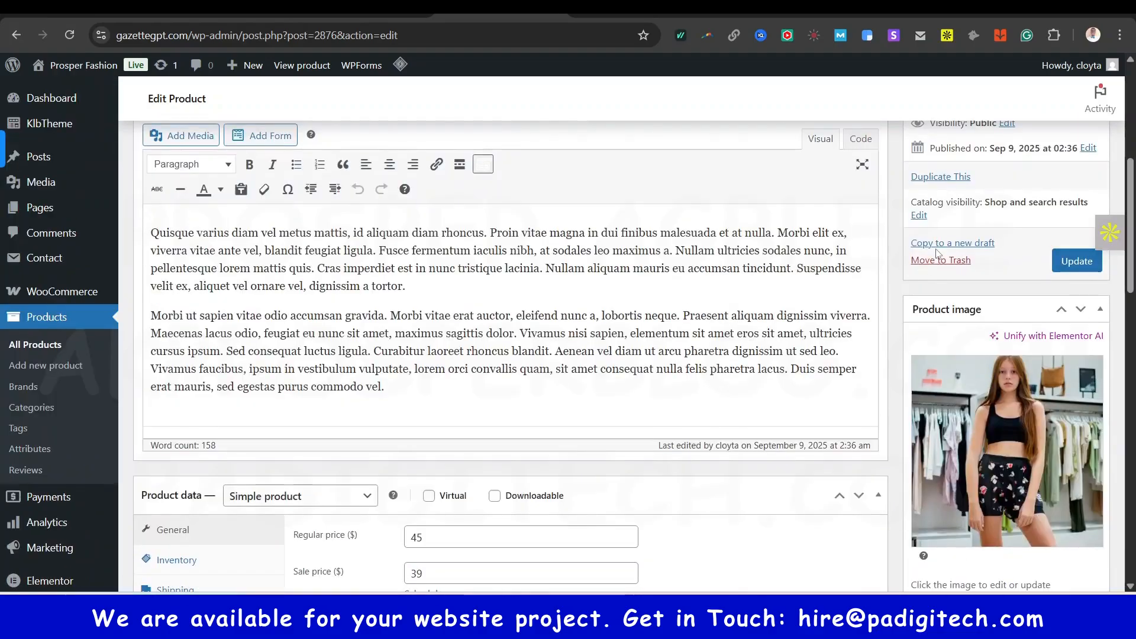
scroll(541, 132, up, 6)
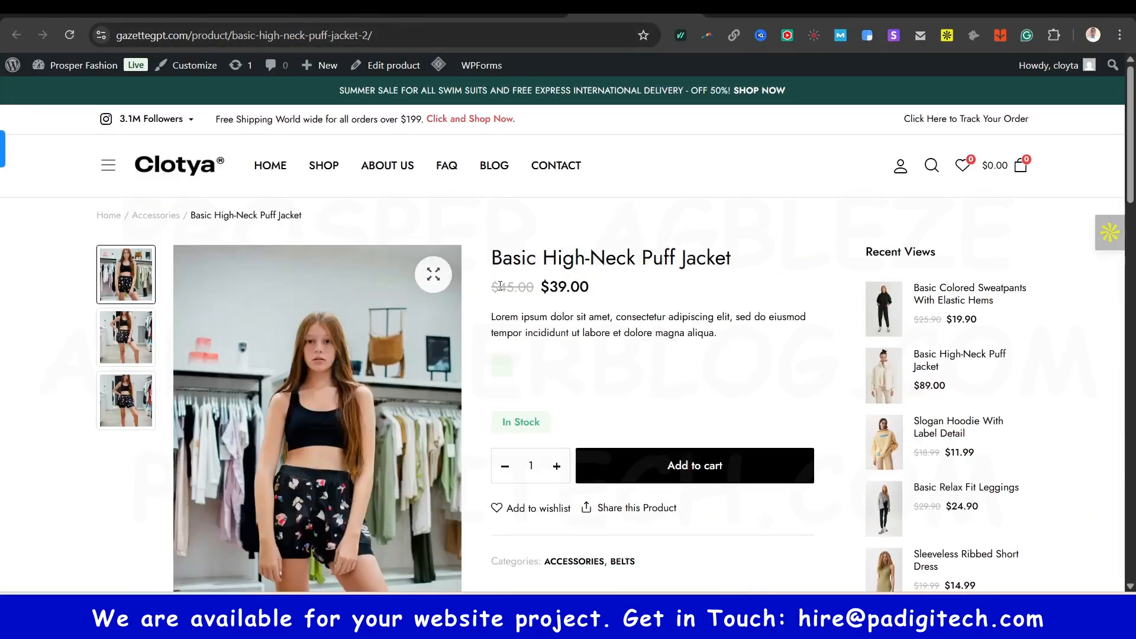
Check the prices, short description and full description on the published product page, and try the quantity selector at 2.
drag(500, 286, 587, 287)
drag(539, 317, 595, 333)
scroll(543, 276, down, 3)
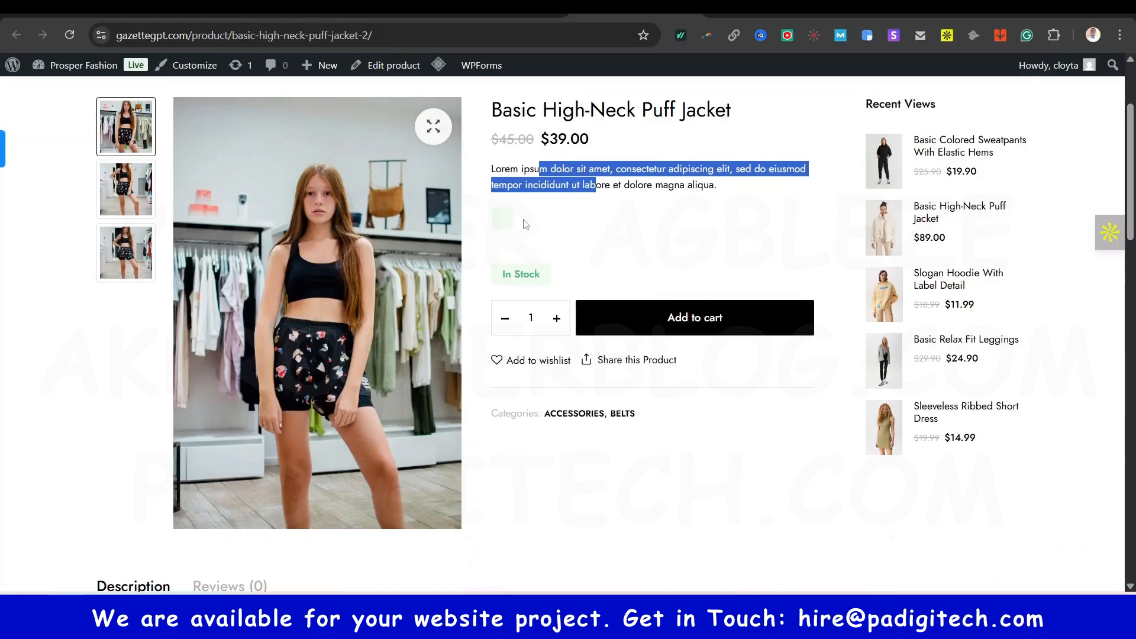
click(557, 319)
click(704, 326)
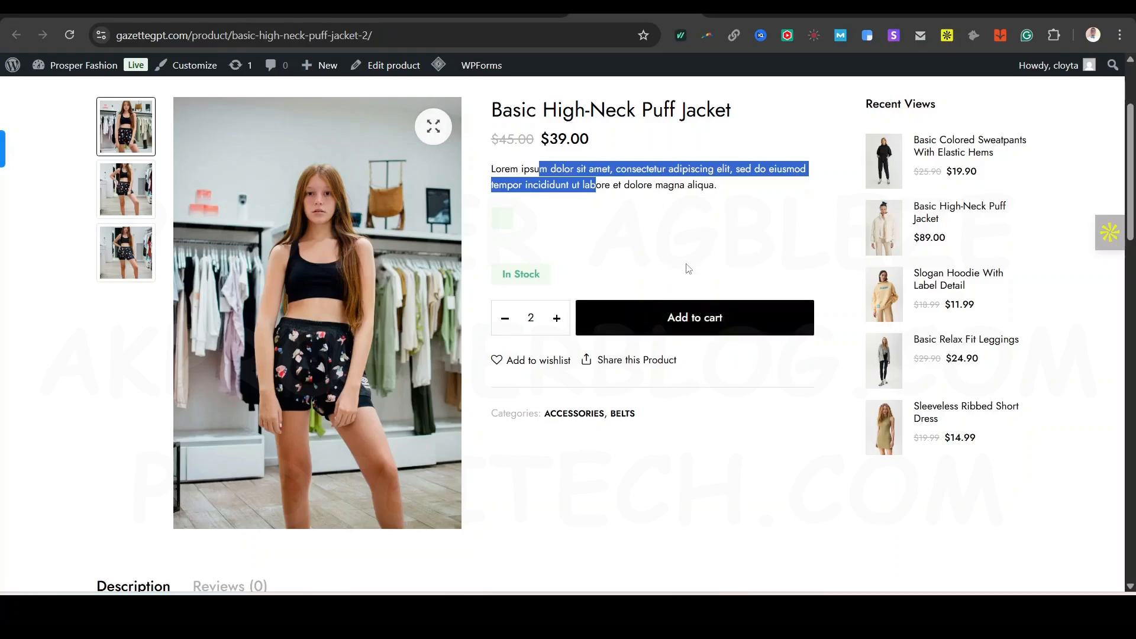
scroll(688, 269, down, 3)
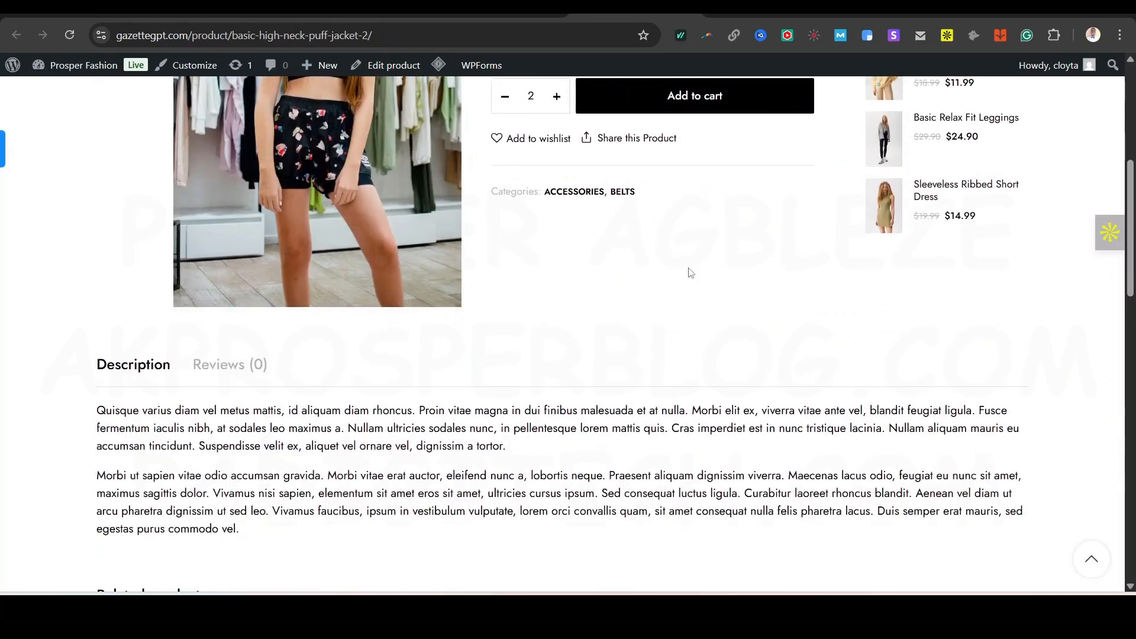
scroll(691, 272, up, 4)
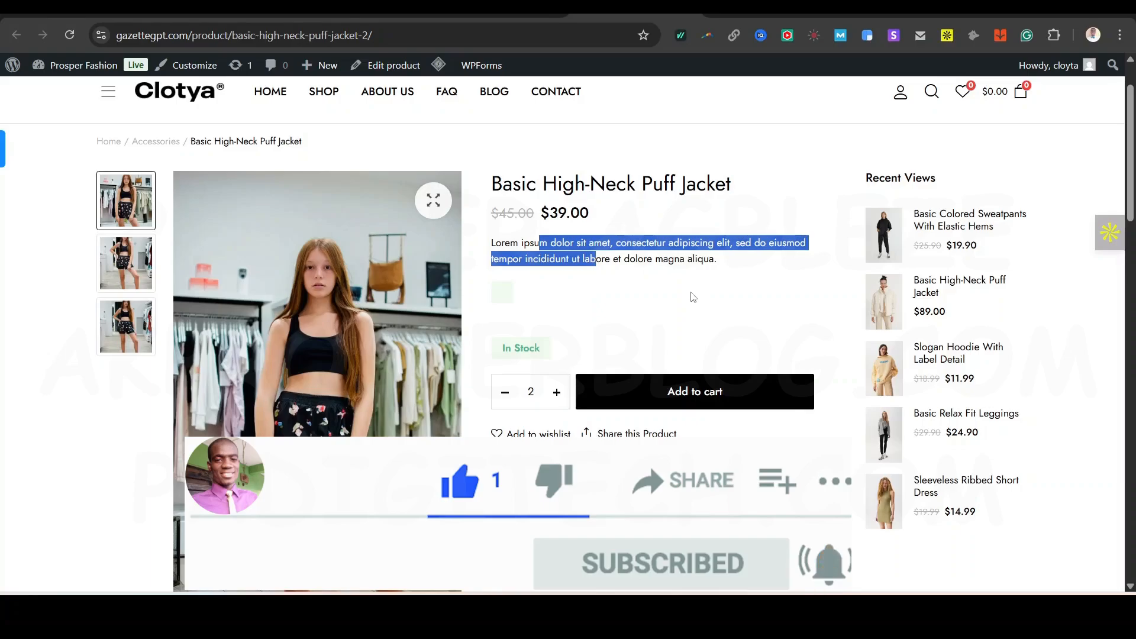
scroll(694, 297, up, 1)
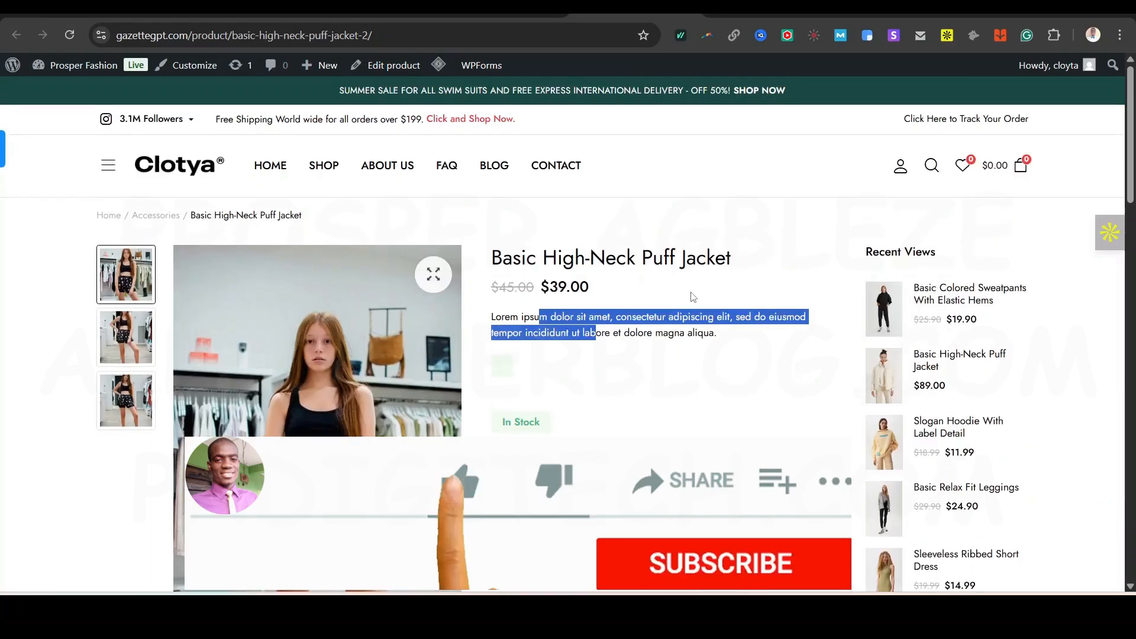
click(681, 333)
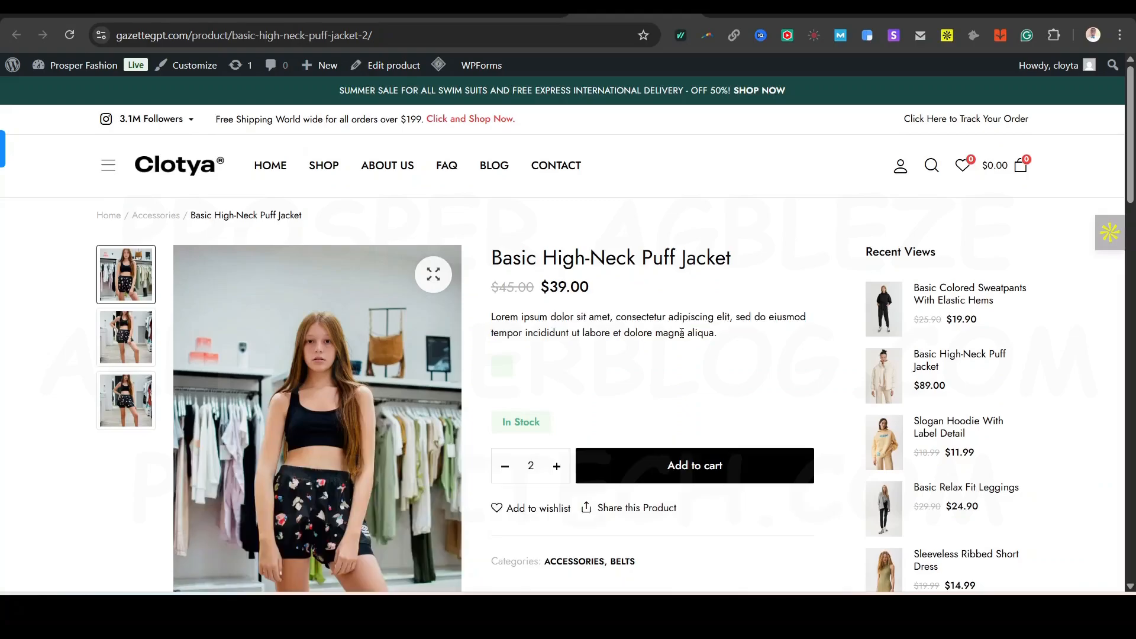